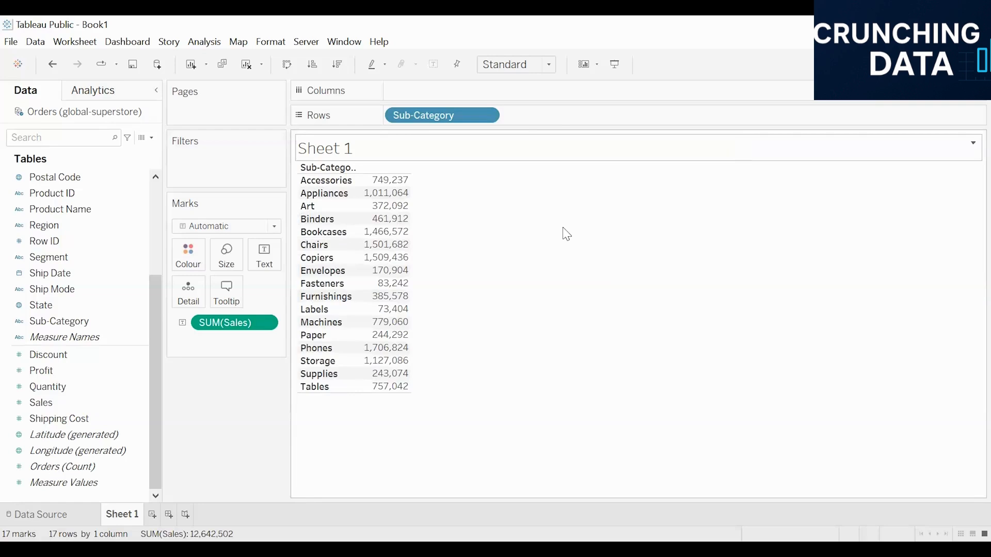
# - Convert the sub-category sales table into a horizontal bar chart in descending order, fitted to the entire view
pyautogui.click(960, 64)
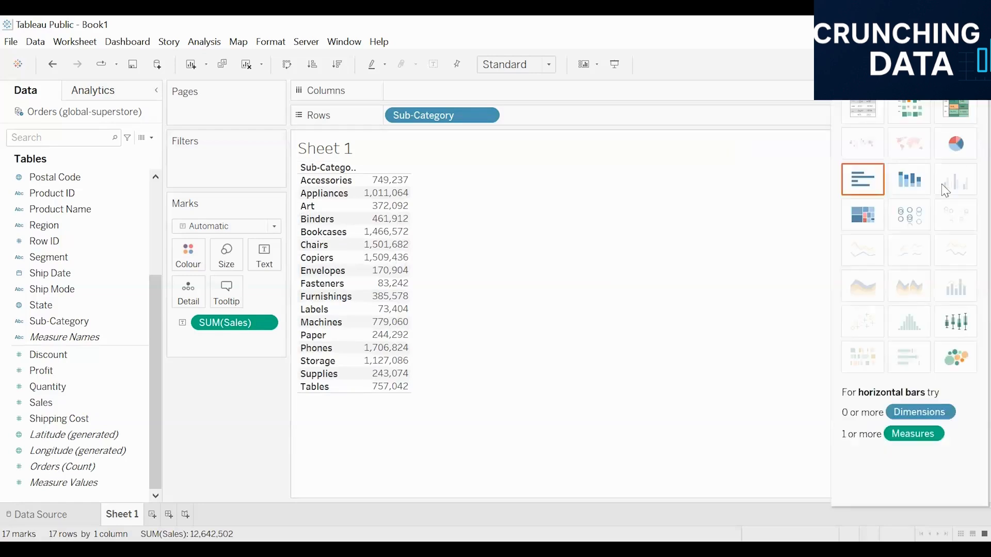
pyautogui.click(864, 181)
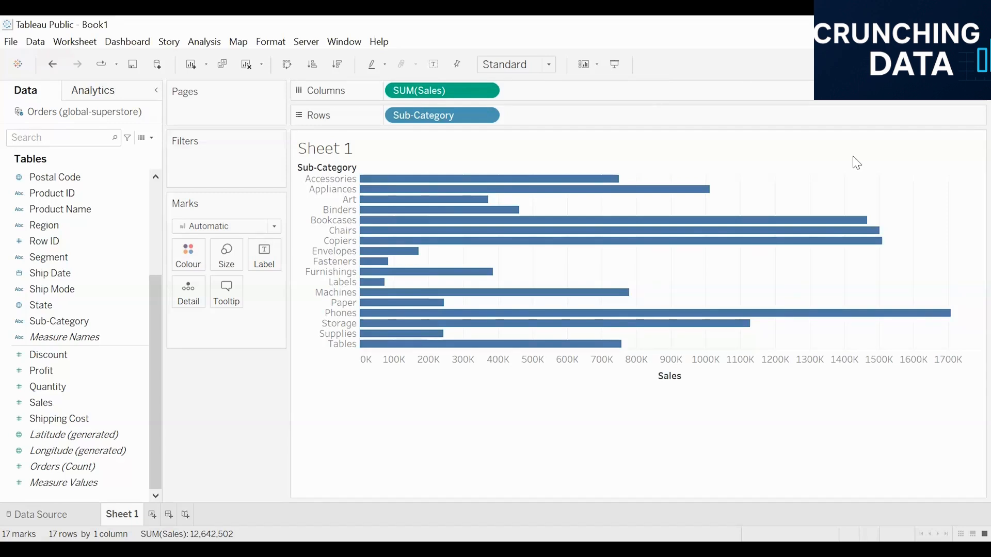
pyautogui.click(516, 64)
pyautogui.click(511, 121)
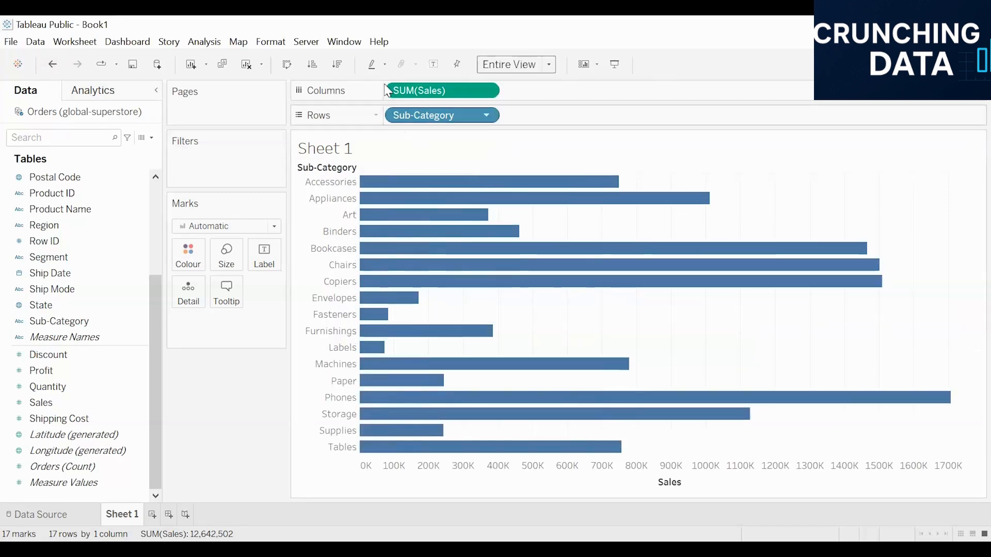
pyautogui.click(338, 65)
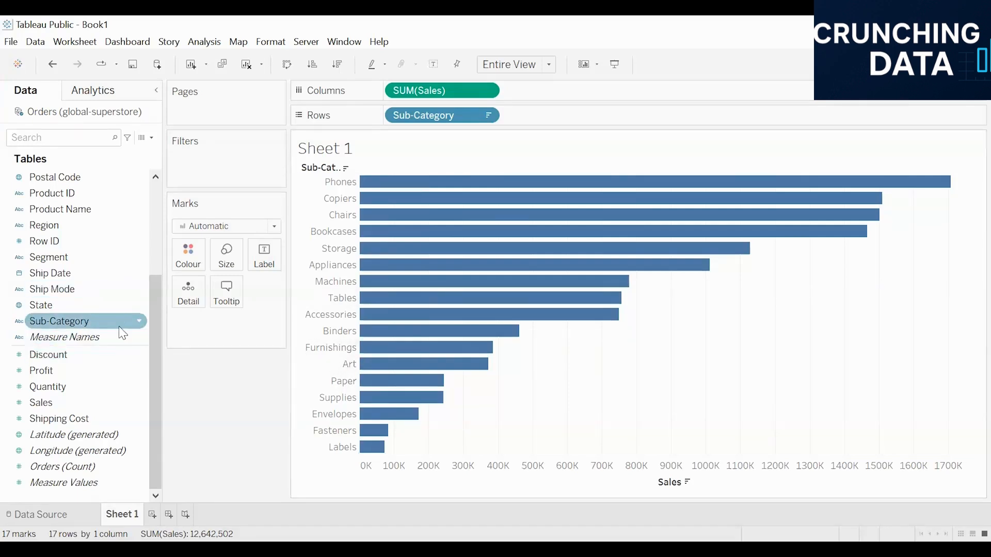
# - Create the group field Sub-Category (group) from Sub-Category, combining Chairs, Furnishings and Tables into one group
pyautogui.click(139, 322)
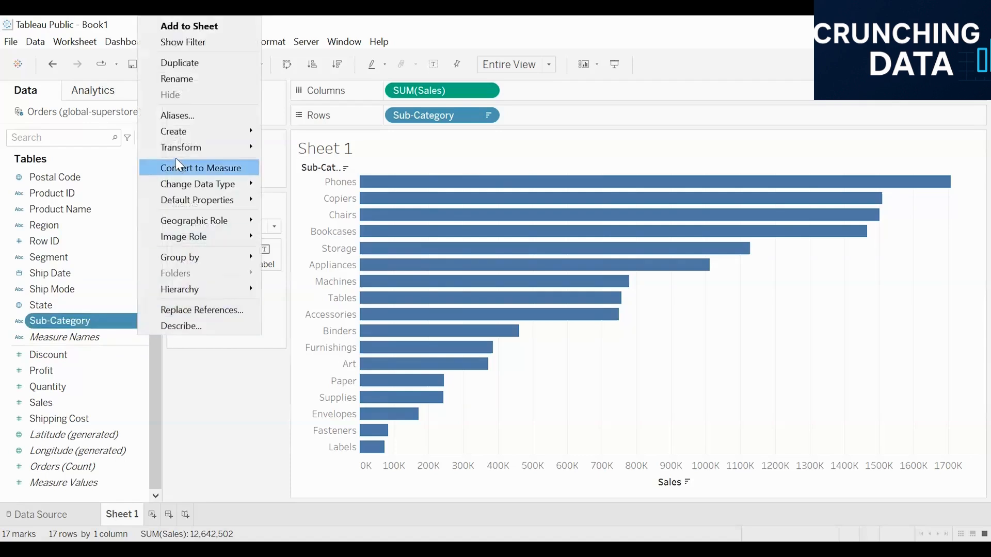
pyautogui.moveTo(202, 132)
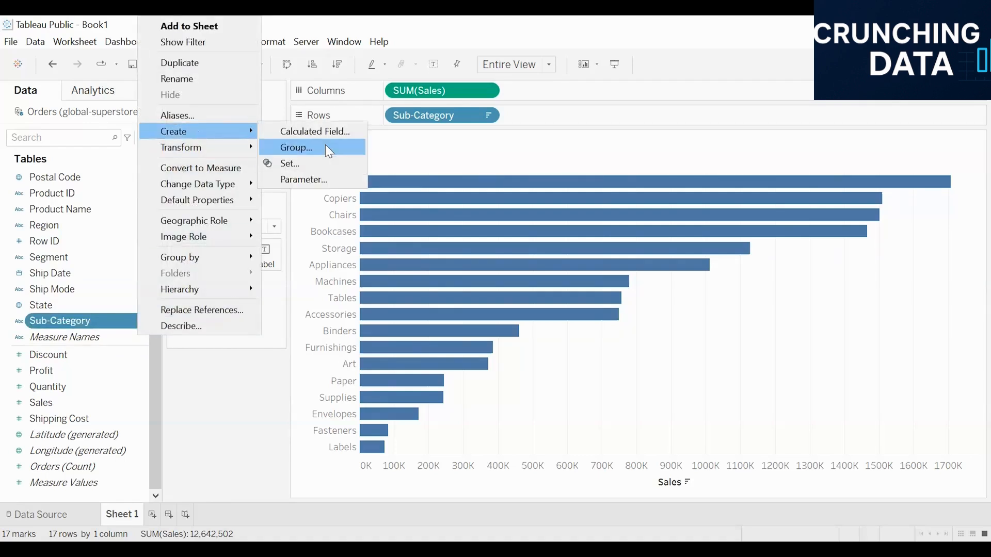
pyautogui.click(326, 148)
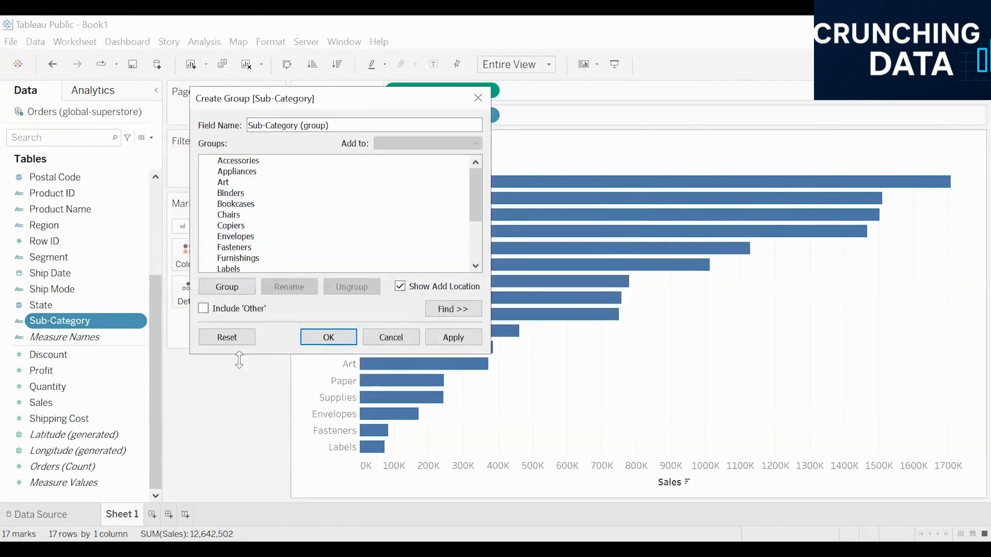
pyautogui.moveTo(261, 357); pyautogui.dragTo(261, 476)
pyautogui.click(232, 334)
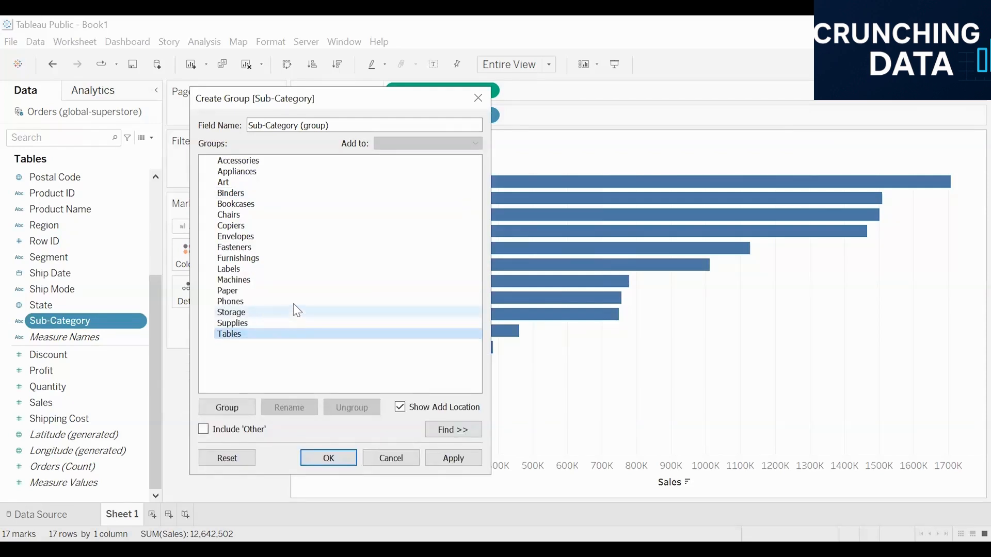
pyautogui.keyDown('ctrl'); pyautogui.click(235, 258); pyautogui.keyUp('ctrl')
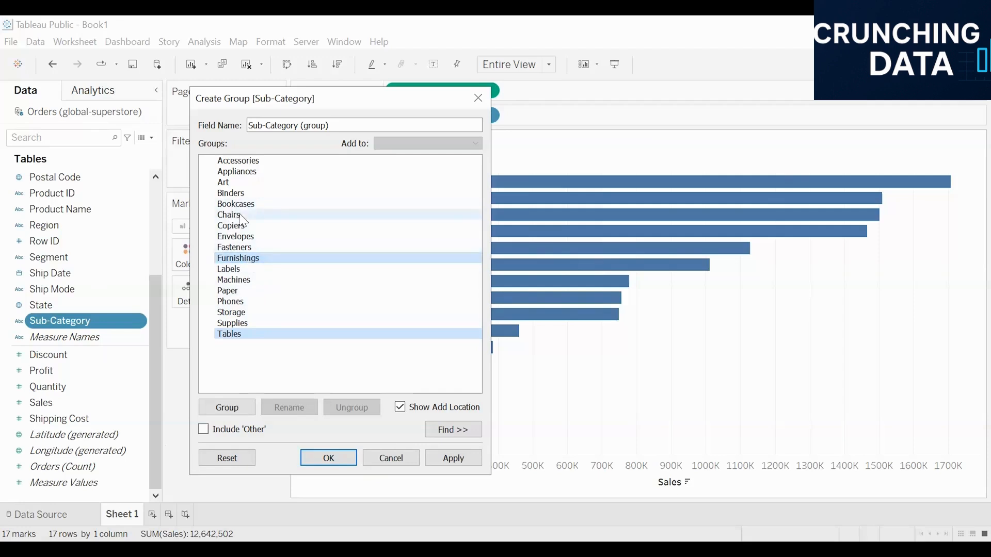
pyautogui.keyDown('ctrl'); pyautogui.click(255, 215); pyautogui.keyUp('ctrl')
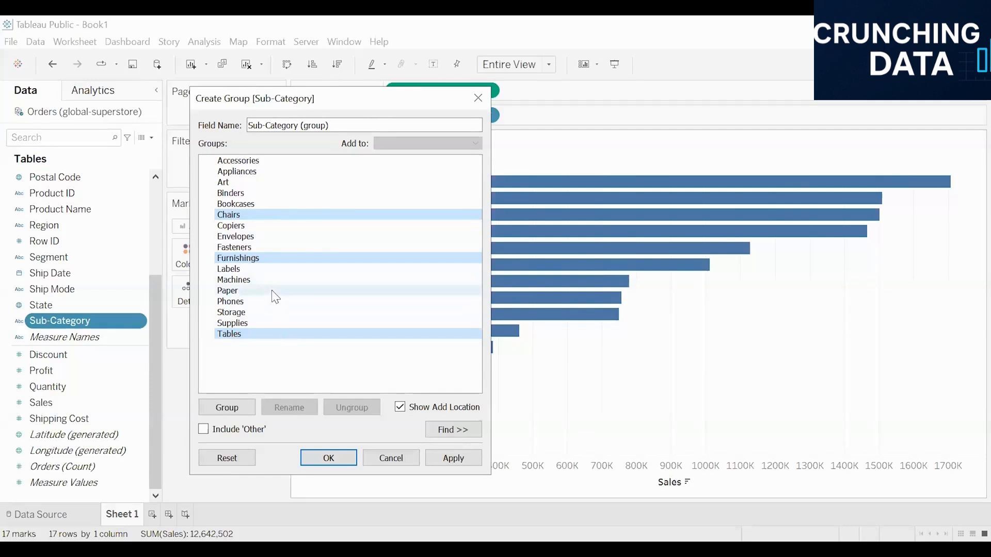
pyautogui.click(238, 405)
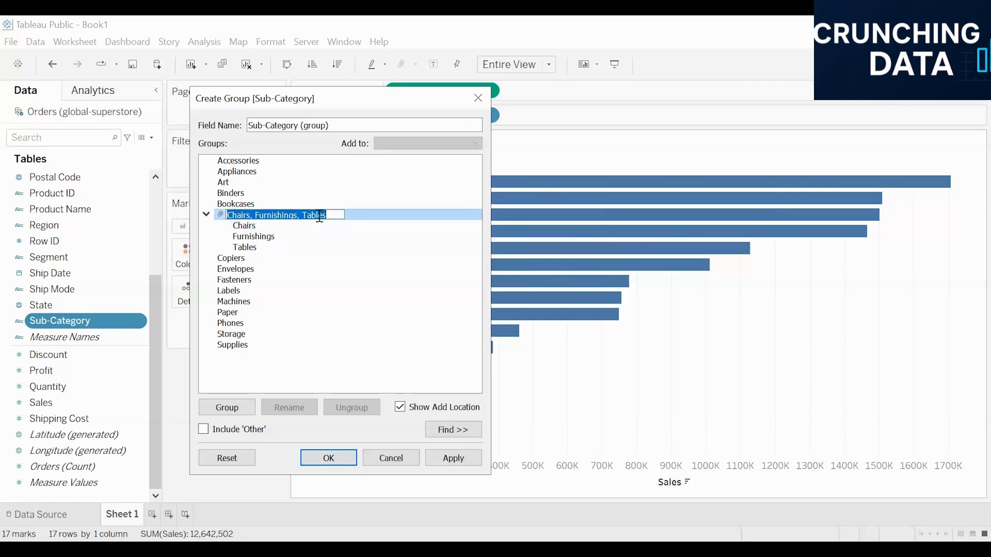
pyautogui.click(453, 459)
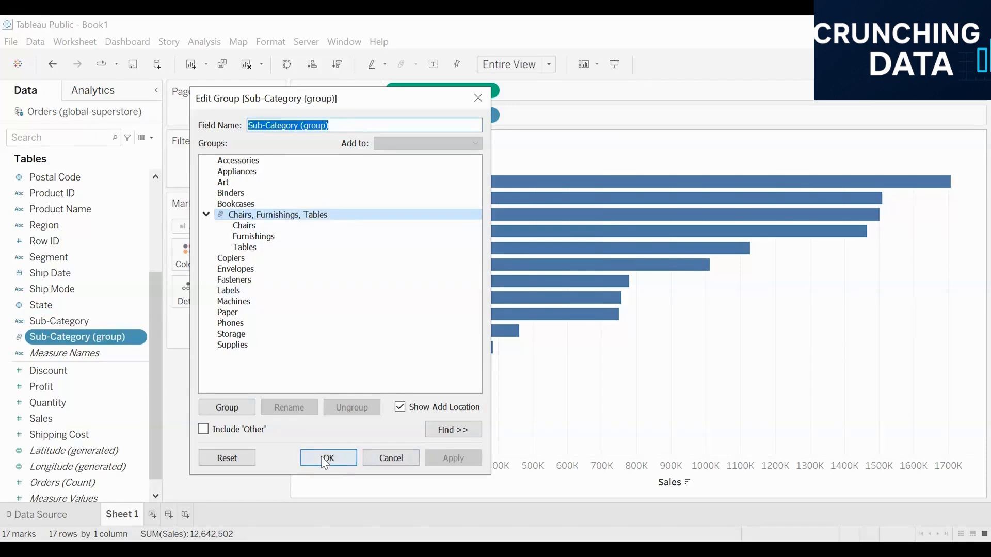
pyautogui.click(327, 458)
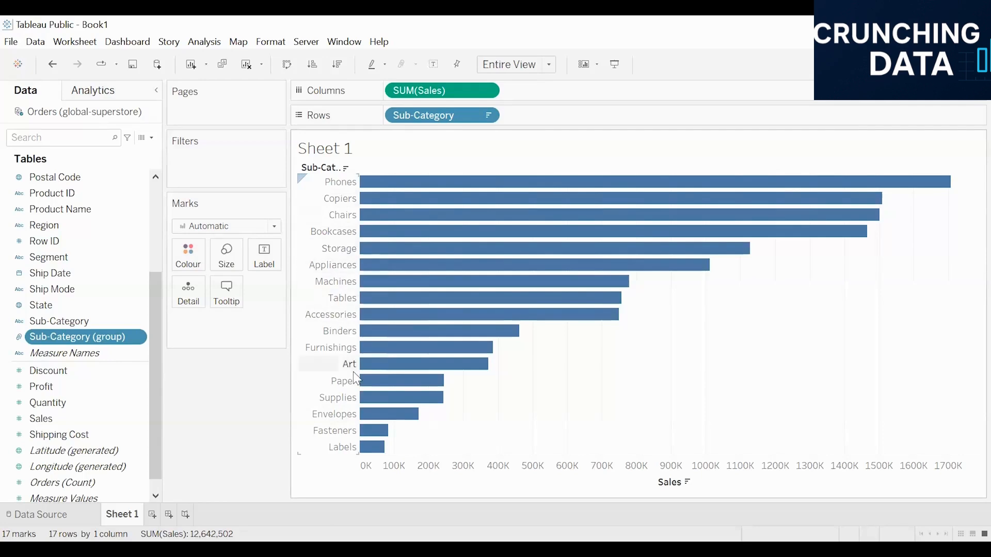
# - Add a second worksheet and build a table of Sales by Sub-Category (group)
pyautogui.click(152, 515)
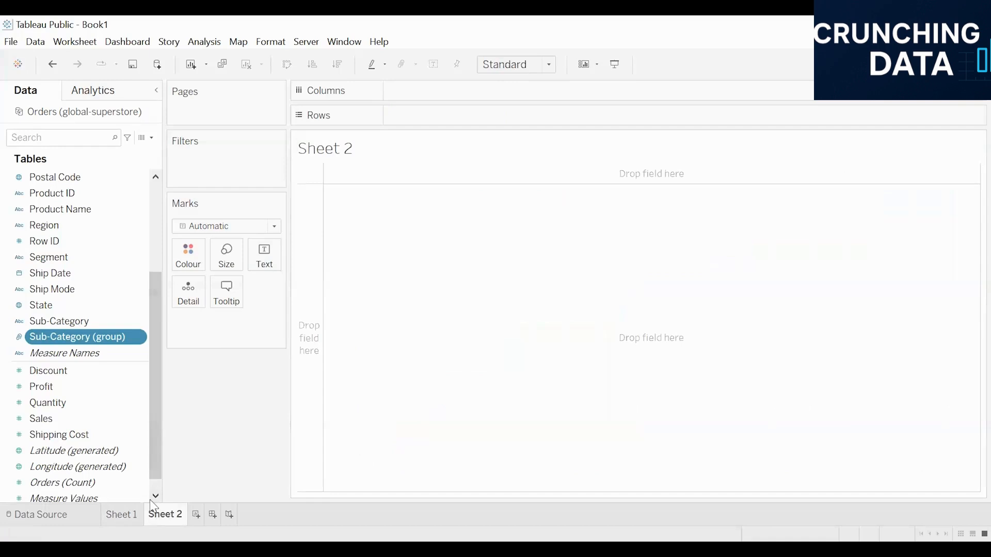
pyautogui.doubleClick(98, 341)
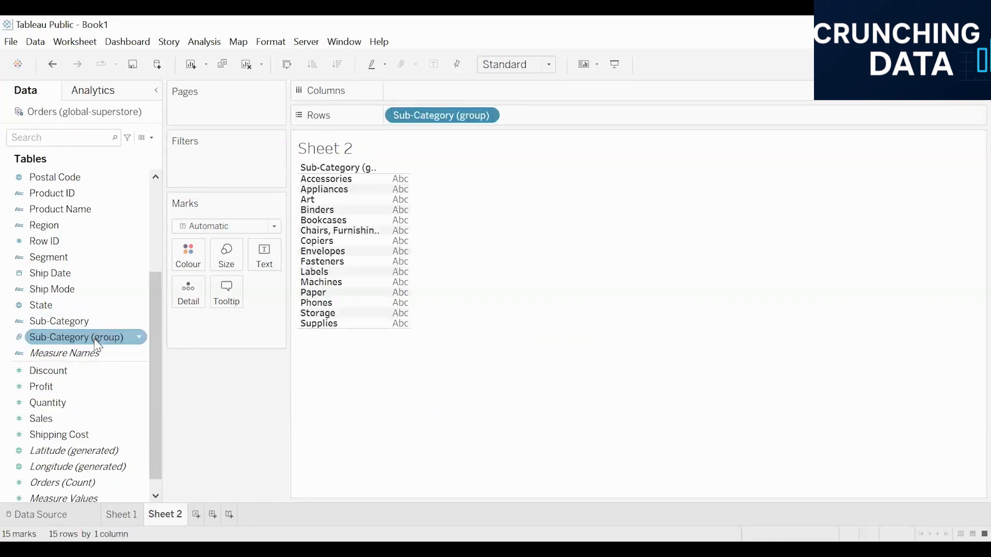
pyautogui.click(62, 321)
pyautogui.click(63, 339)
pyautogui.click(69, 323)
pyautogui.click(36, 340)
pyautogui.click(123, 349)
pyautogui.doubleClick(78, 422)
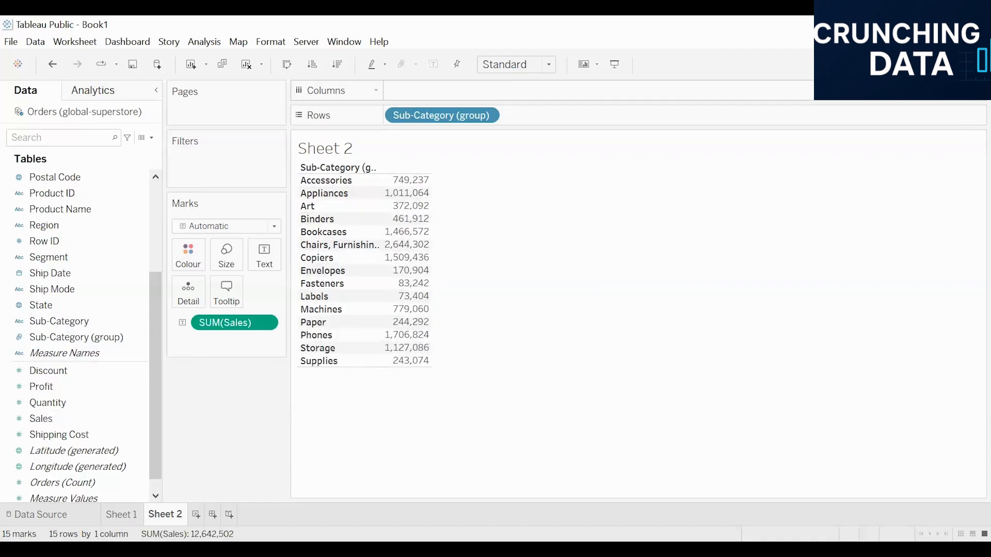
# - Convert the grouped sales table on Sheet 2 into horizontal bars in descending order, fitted to the entire view
pyautogui.click(959, 65)
pyautogui.click(859, 180)
pyautogui.click(959, 65)
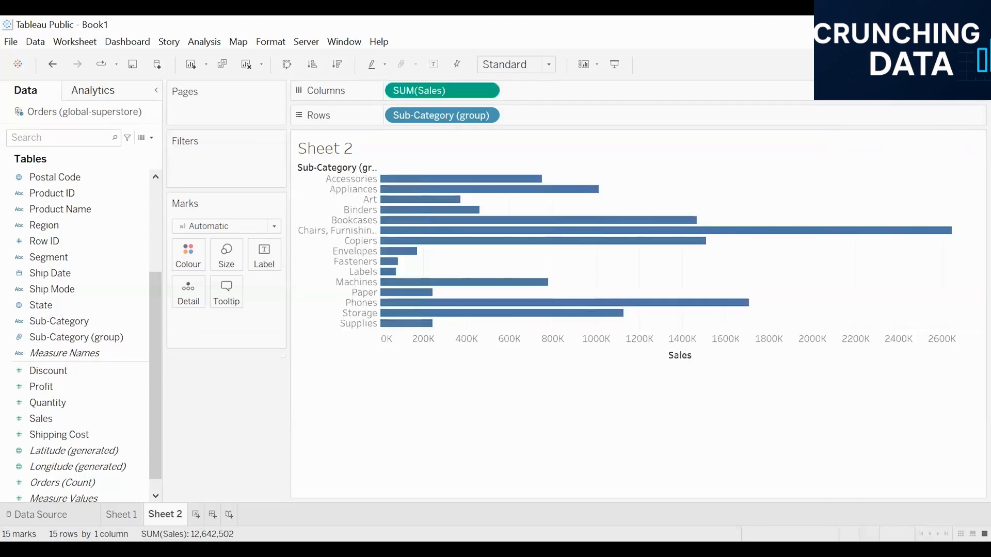
pyautogui.click(334, 66)
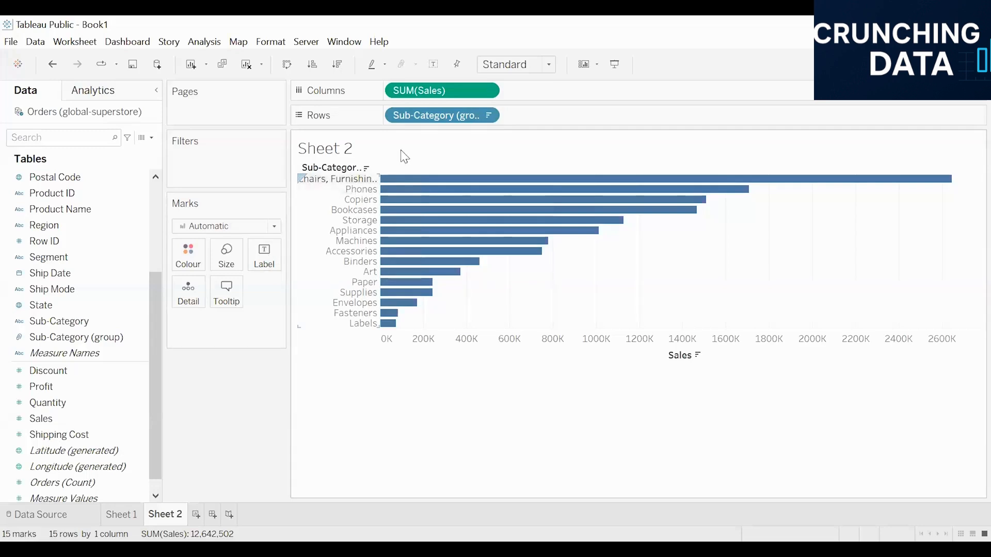
pyautogui.click(528, 62)
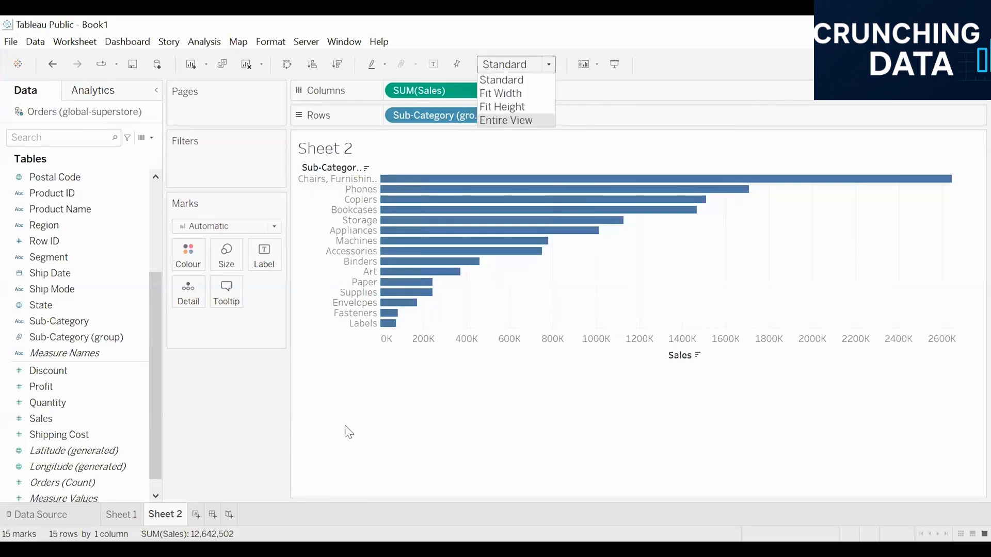
pyautogui.click(528, 122)
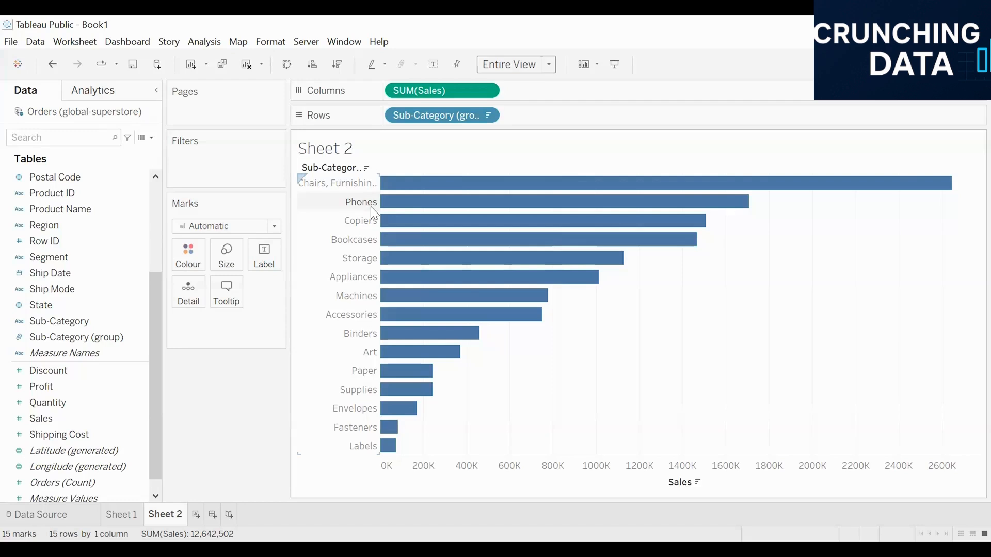
# - Add a third worksheet and place Sub-Category (group) and Sales on it as a table
pyautogui.scroll(3, 30, 289)
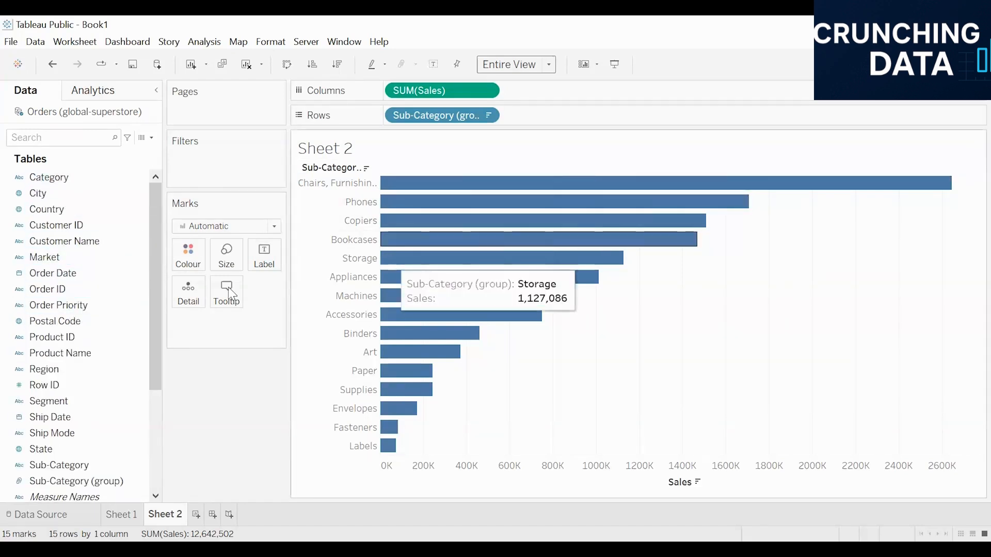
pyautogui.moveTo(157, 196); pyautogui.dragTo(153, 281)
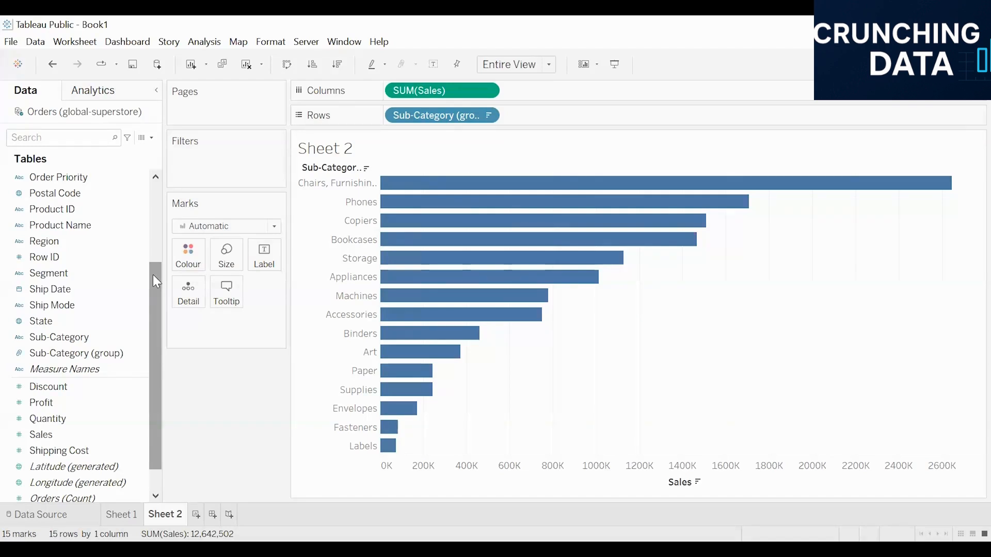
pyautogui.click(195, 515)
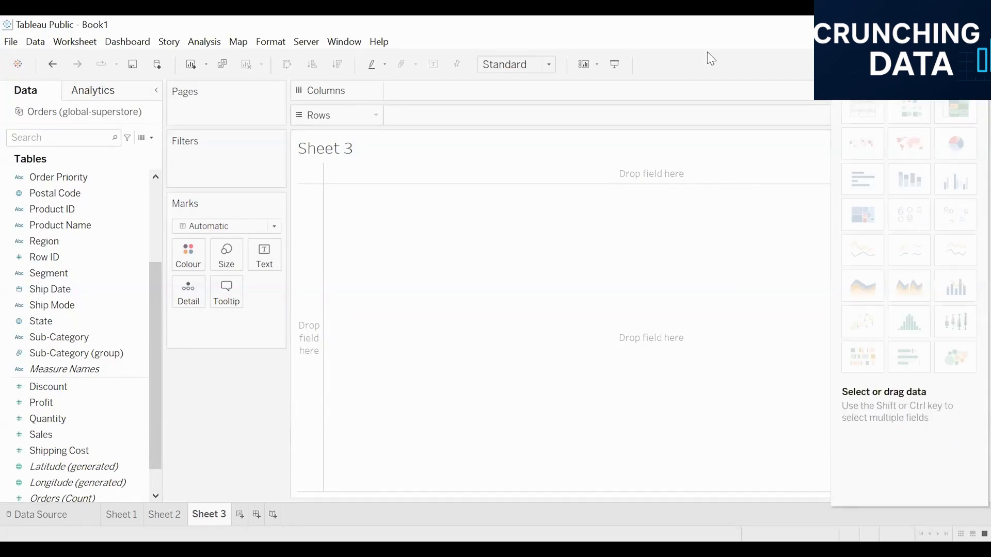
pyautogui.doubleClick(73, 357)
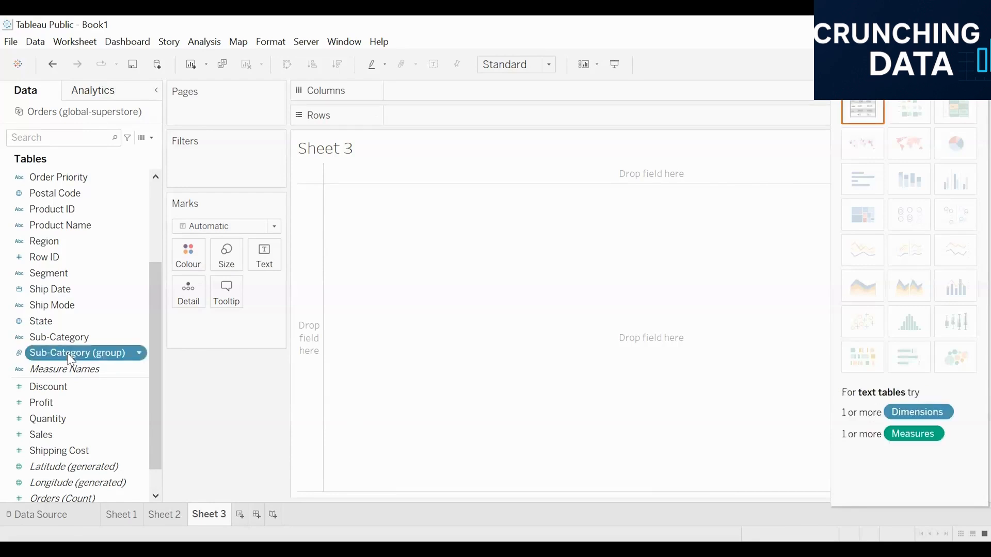
pyautogui.click(64, 435)
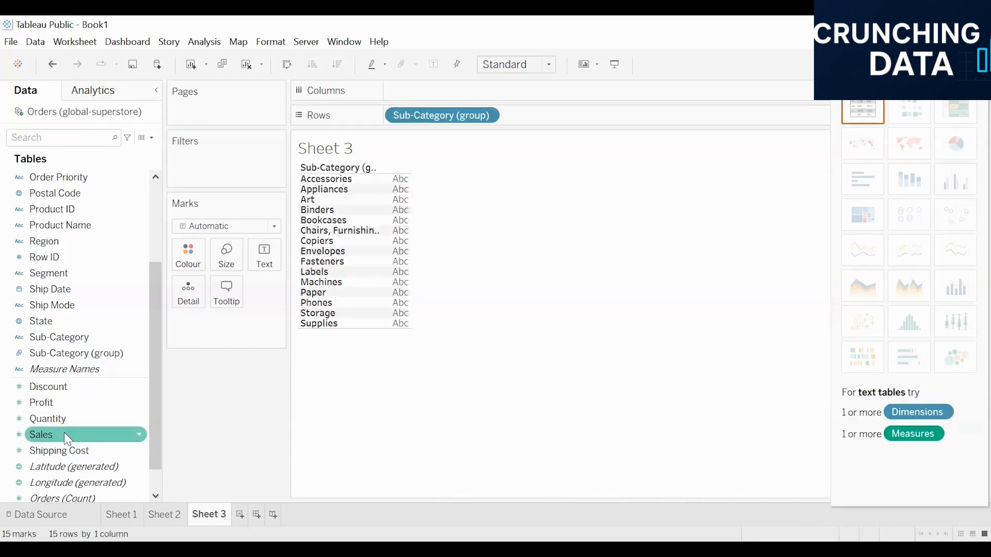
pyautogui.doubleClick(64, 436)
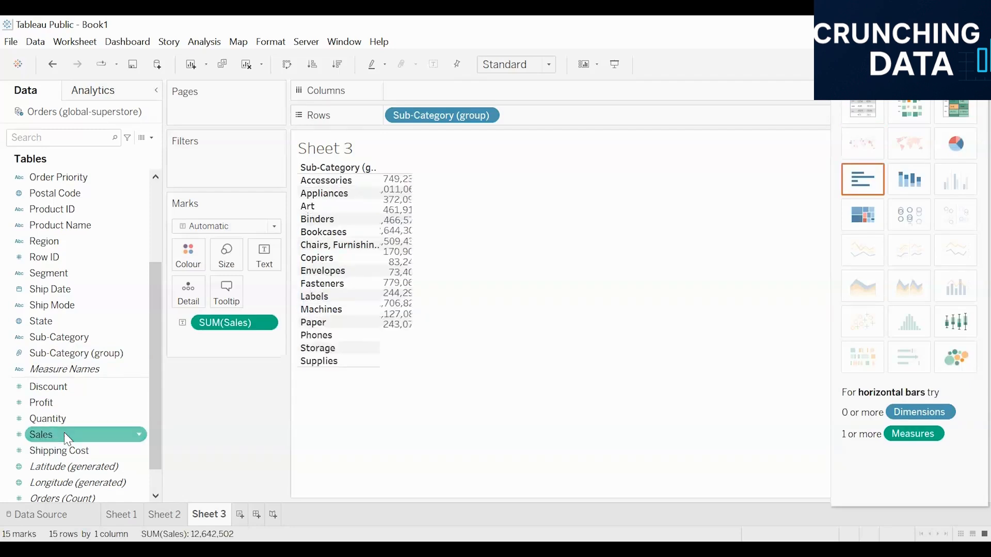
# - Convert Sheet 3's table into a pie chart fitted to the entire view, with mark labels shown
pyautogui.click(956, 143)
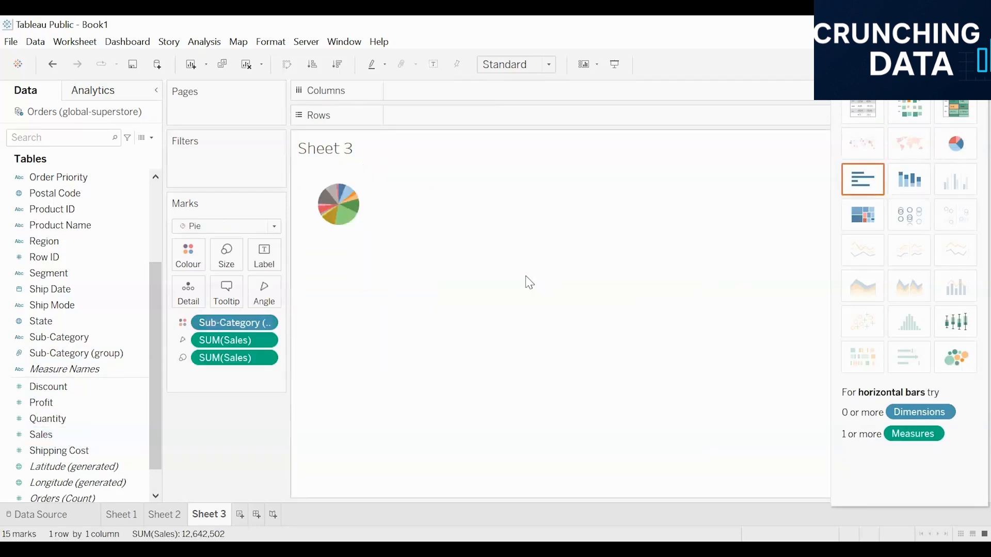
pyautogui.click(537, 65)
pyautogui.click(511, 121)
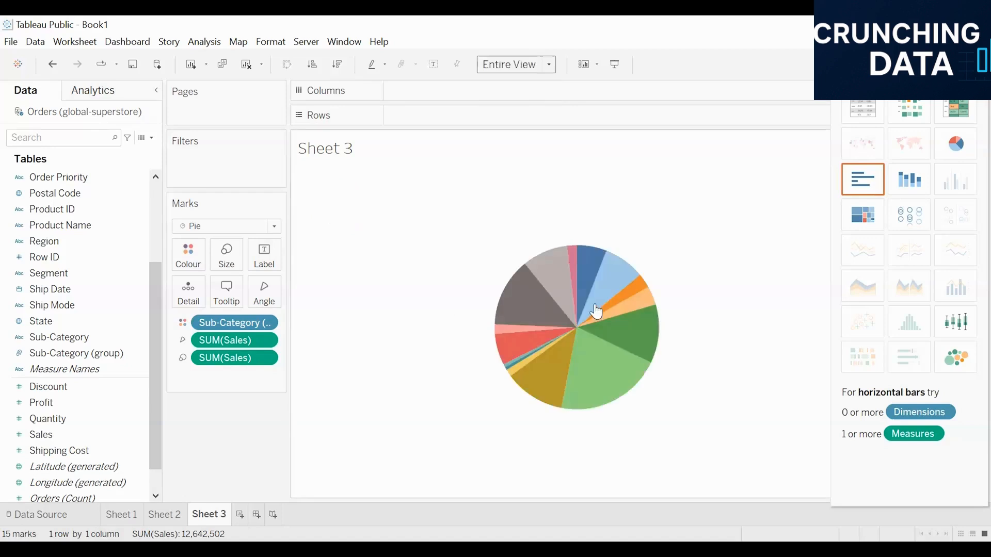
pyautogui.click(264, 255)
pyautogui.click(292, 286)
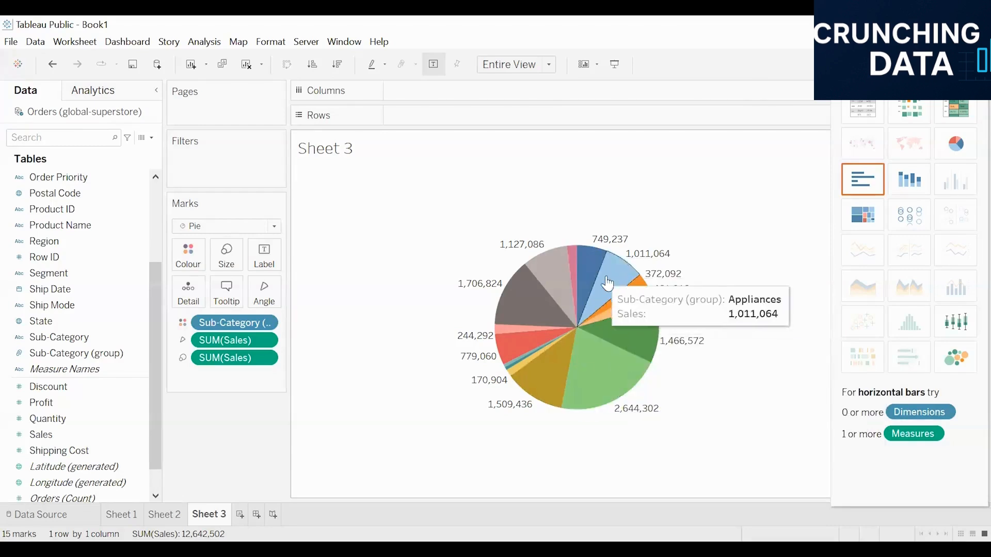
# - Label the slices of Sheet 3's pie chart with Sub-Category (group) and close the chart-type chooser
pyautogui.moveTo(642, 328)
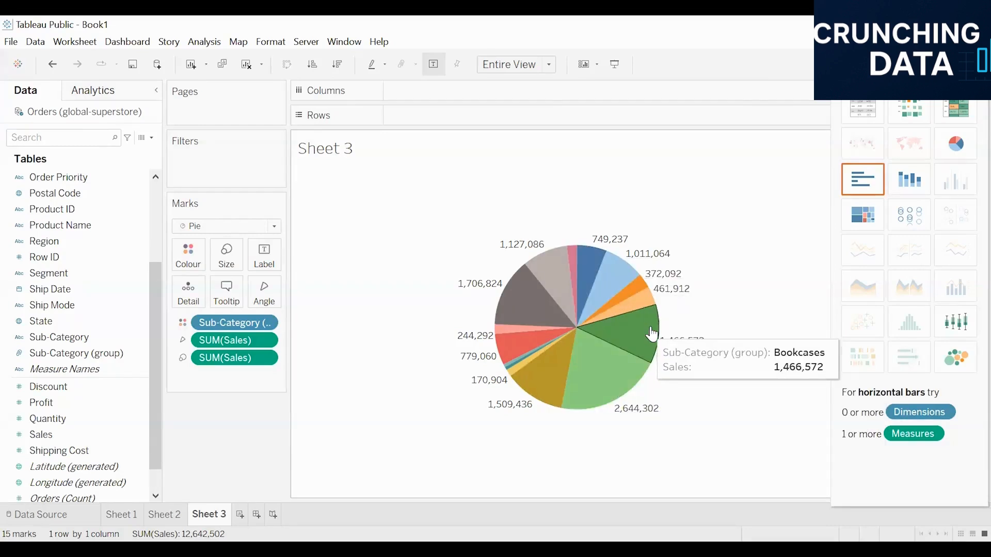
pyautogui.moveTo(593, 301)
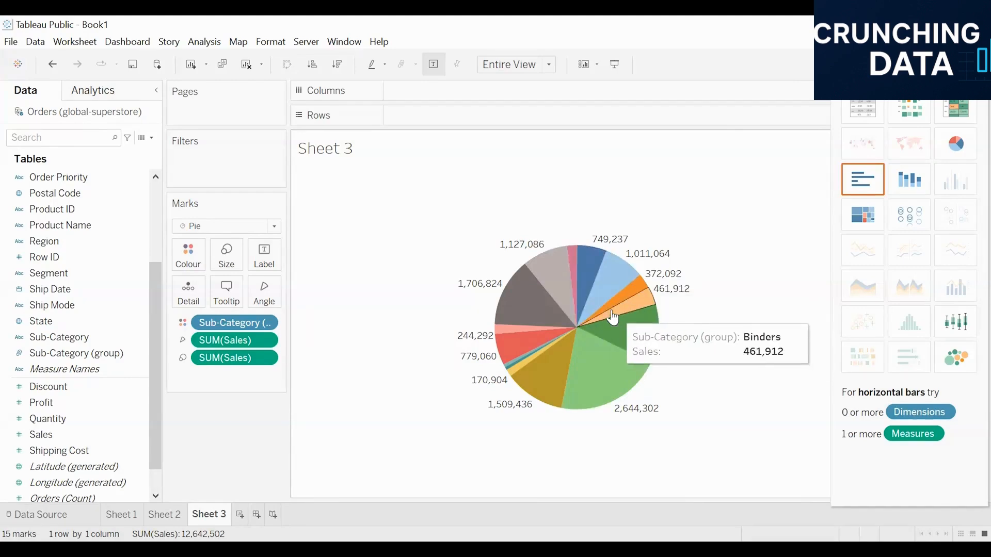
pyautogui.moveTo(513, 291)
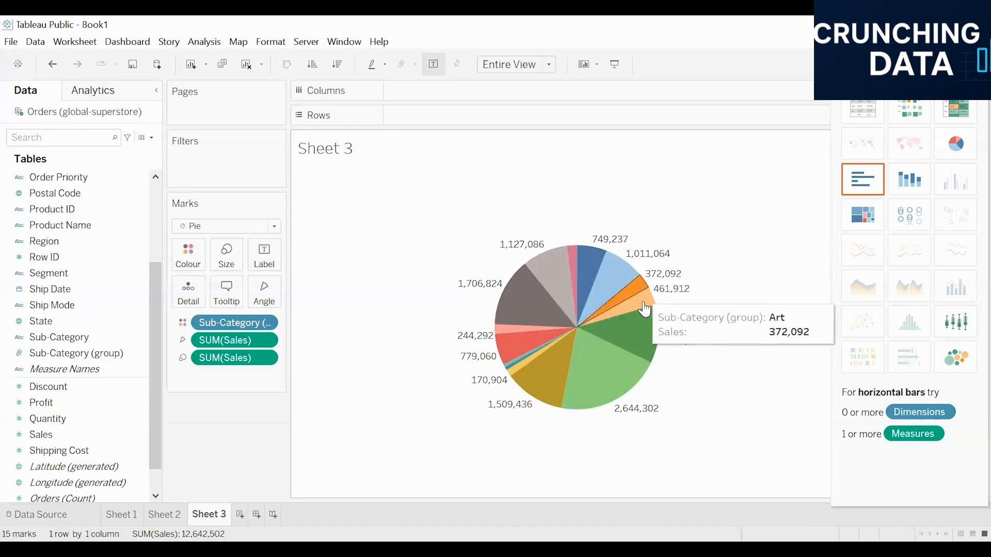
pyautogui.moveTo(575, 399)
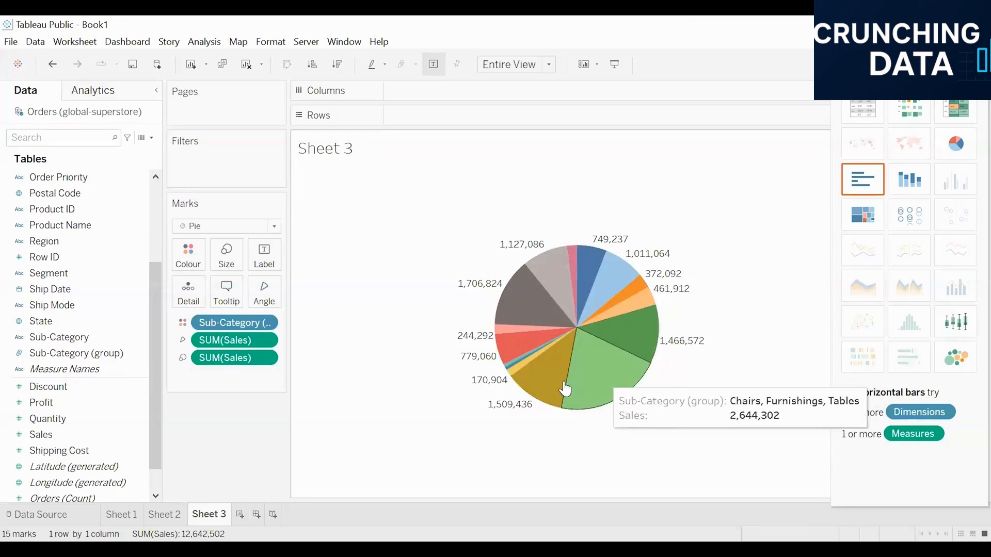
pyautogui.click(66, 355)
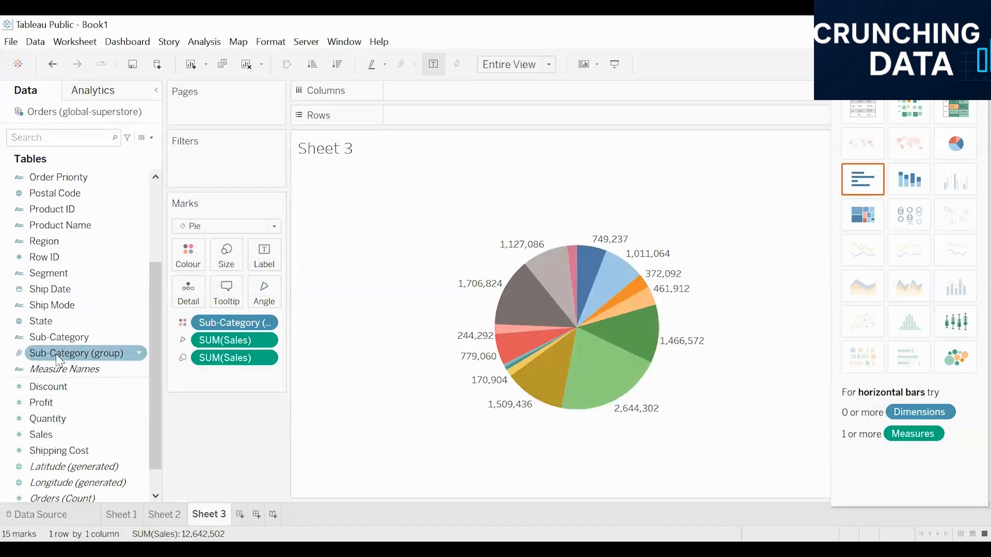
pyautogui.moveTo(56, 355); pyautogui.dragTo(63, 355)
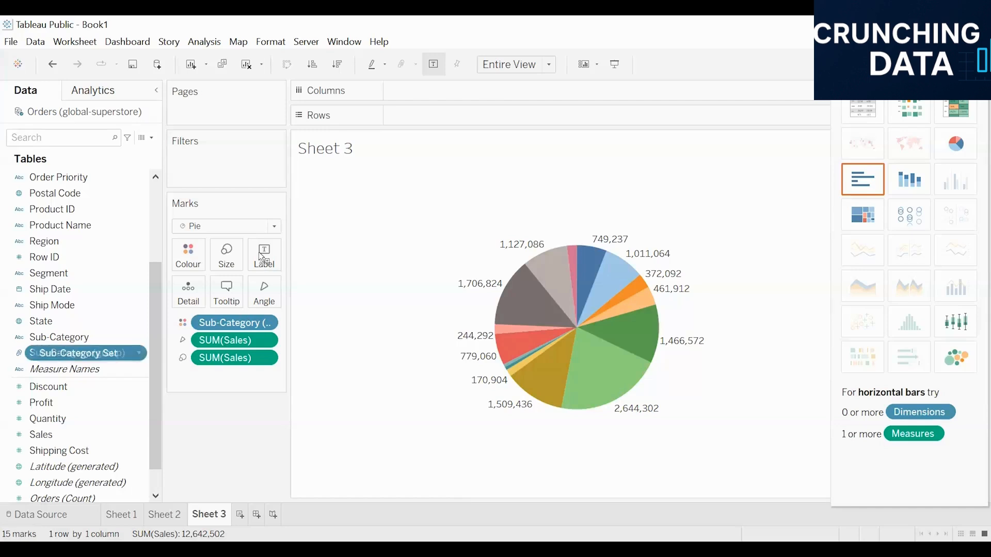
pyautogui.moveTo(259, 252); pyautogui.dragTo(261, 253)
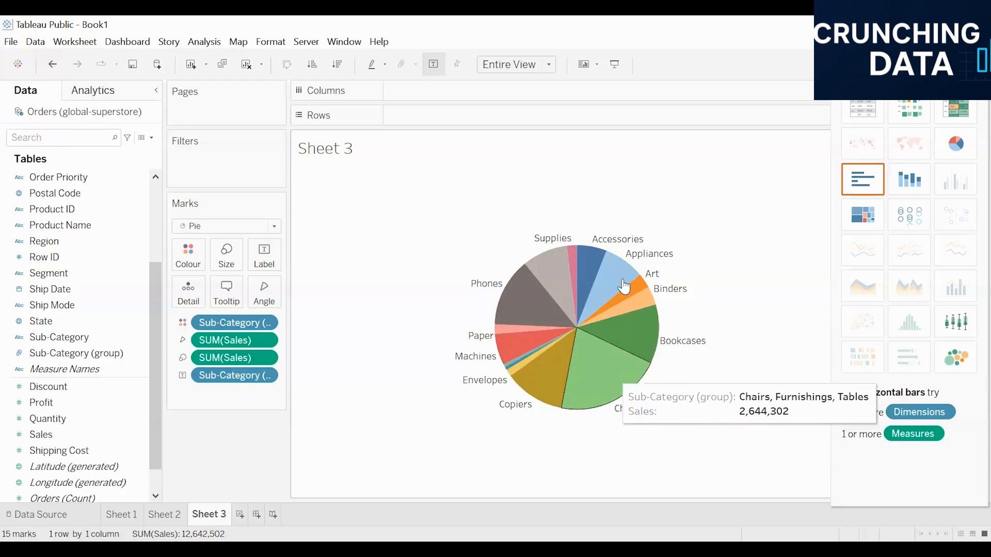
pyautogui.click(962, 64)
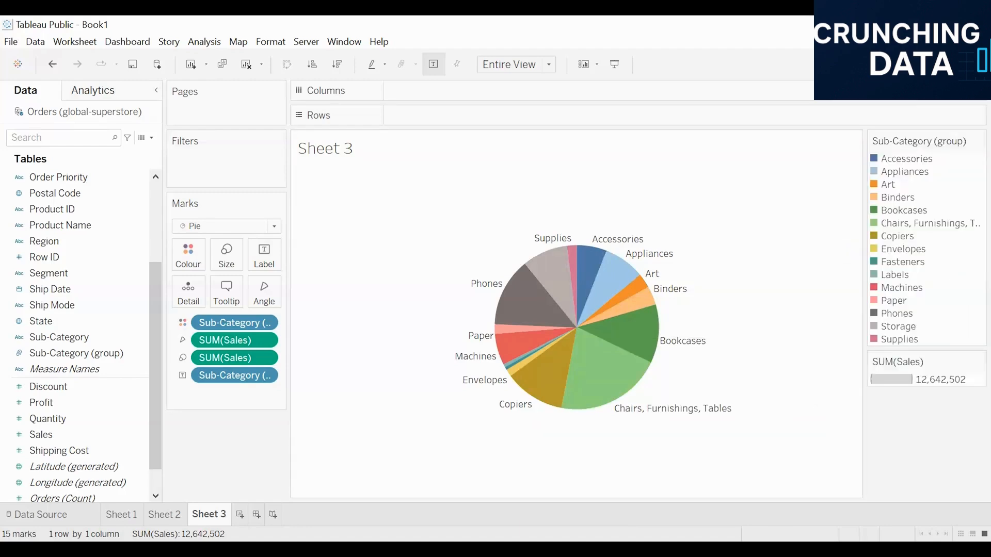
# - Filter Sheet 3 by Sub-Category (group) with all values included, show its filter control and look through the listed values
pyautogui.click(53, 357)
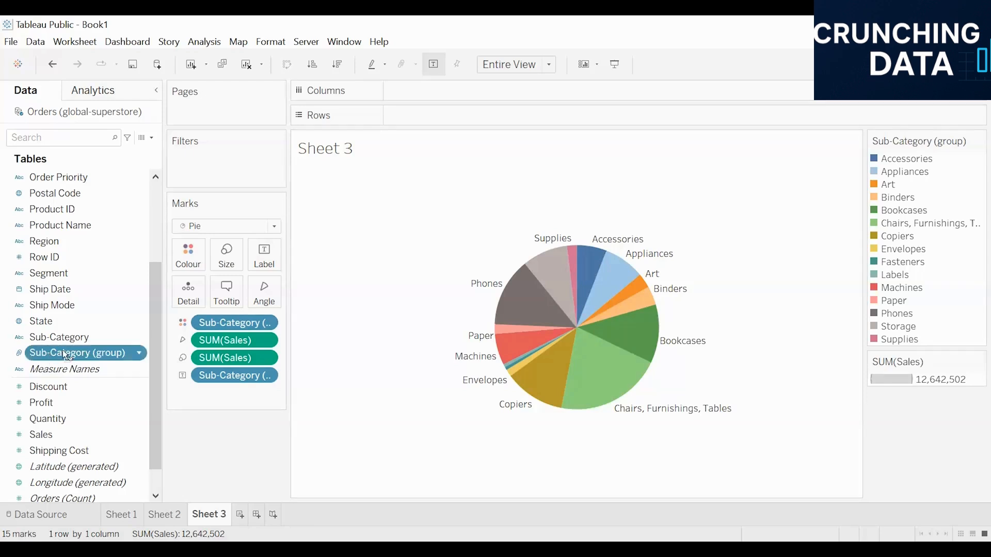
pyautogui.moveTo(52, 357); pyautogui.dragTo(215, 173)
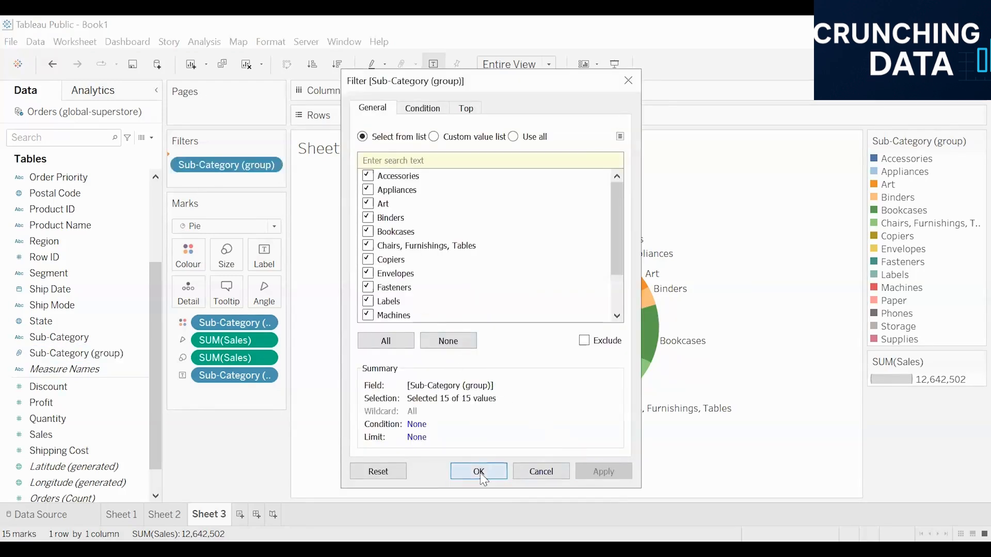
pyautogui.press('Return')
pyautogui.click(275, 164)
pyautogui.click(235, 199)
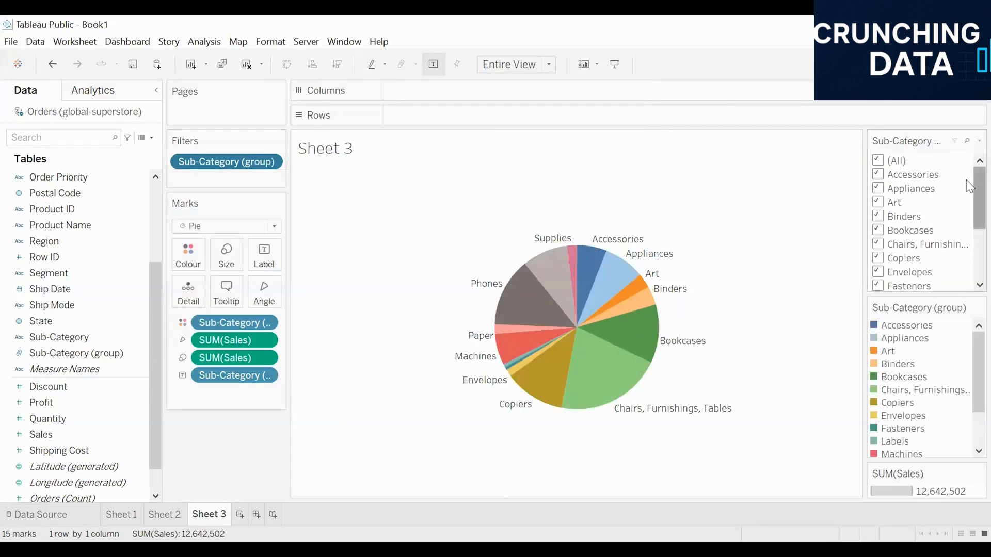
pyautogui.scroll(-1, 970, 186)
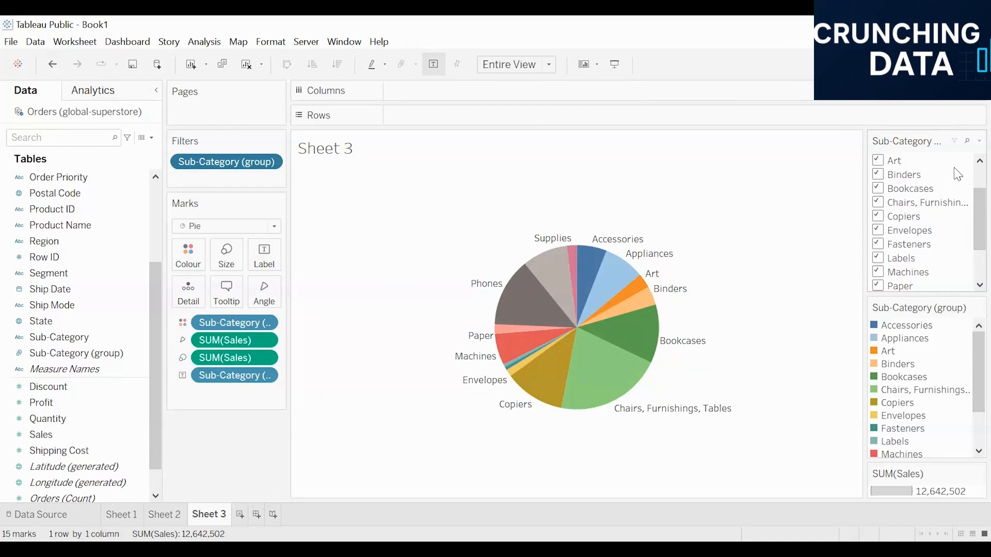
pyautogui.scroll(-2, 966, 186)
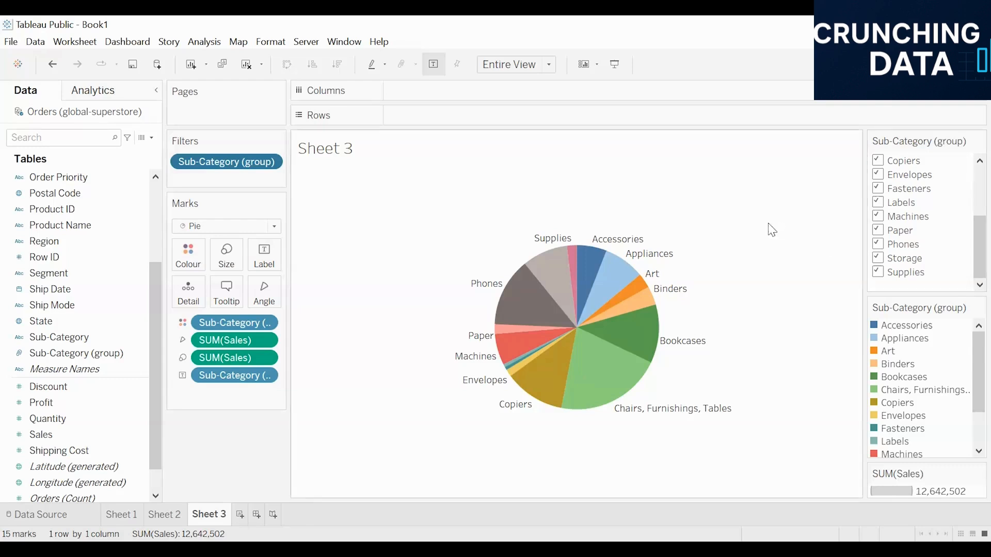
pyautogui.moveTo(525, 379)
pyautogui.moveTo(582, 393)
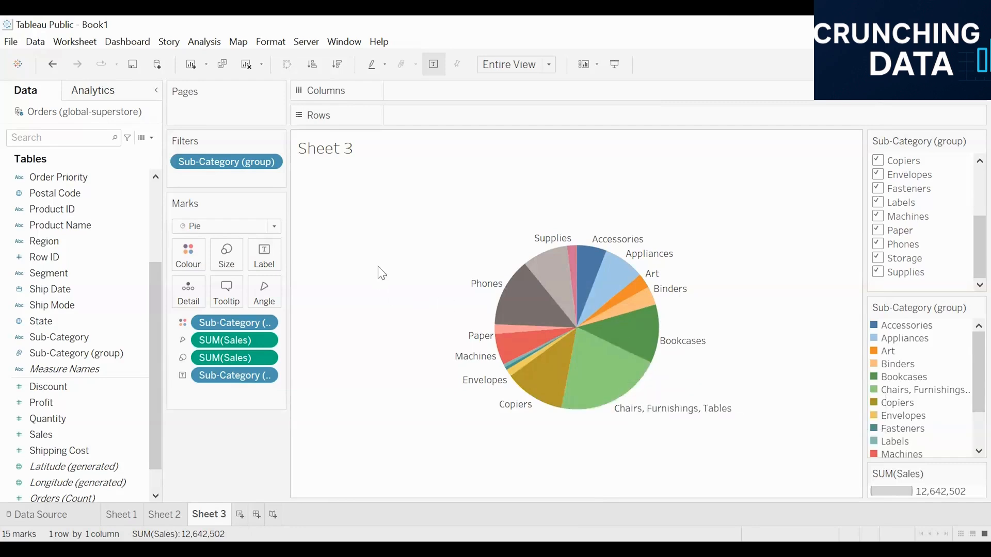
# - Add a fourth worksheet and start creating a set from the Sub-Category field
pyautogui.click(238, 515)
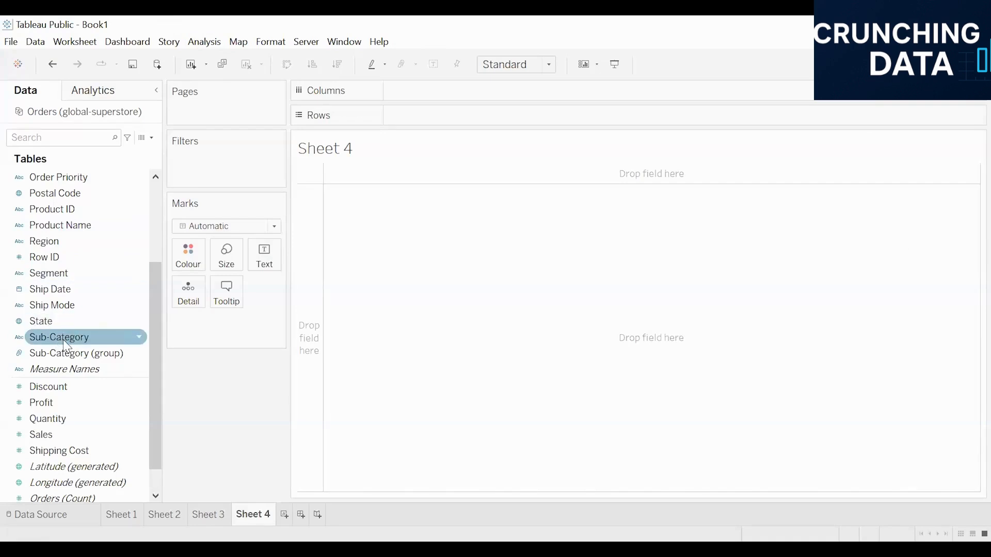
pyautogui.scroll(1, 40, 260)
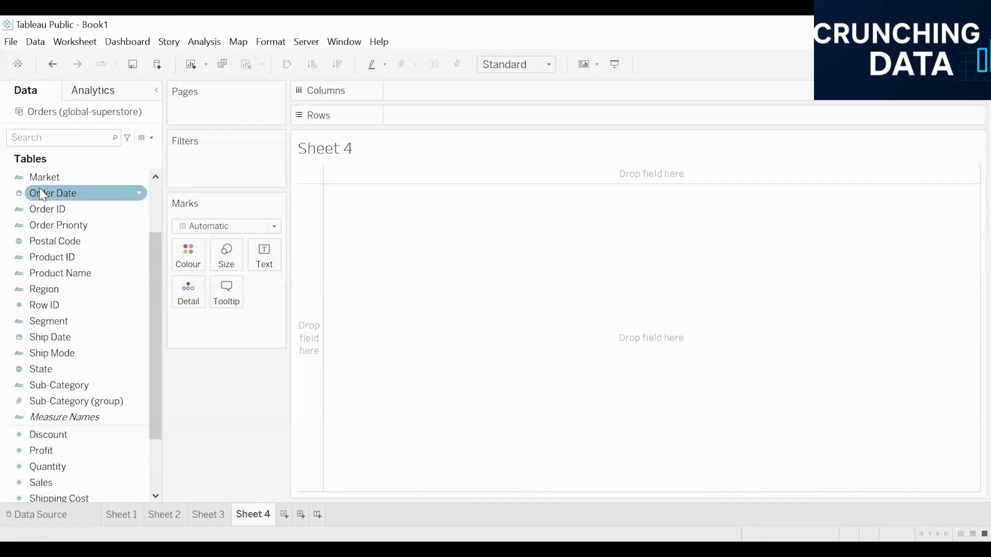
pyautogui.click(140, 386)
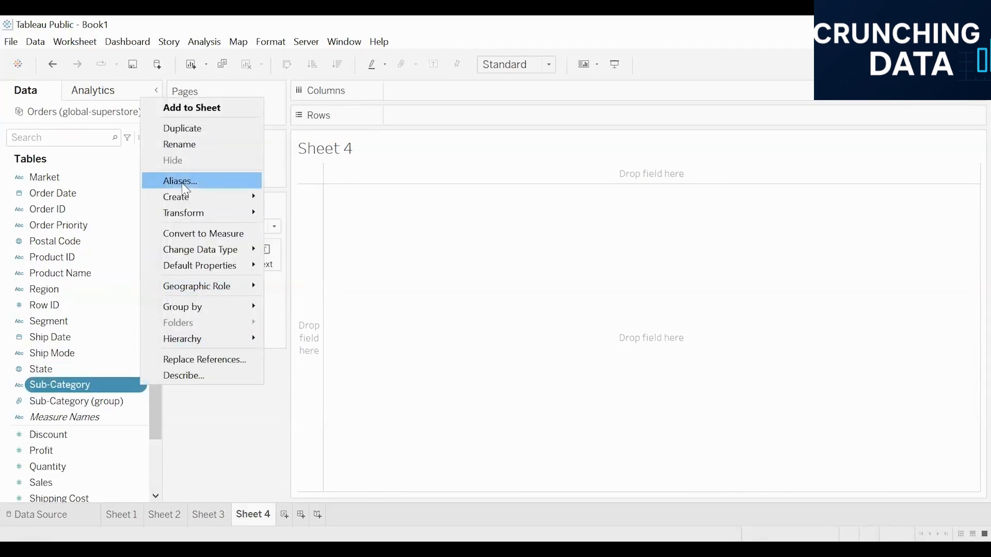
pyautogui.moveTo(187, 198)
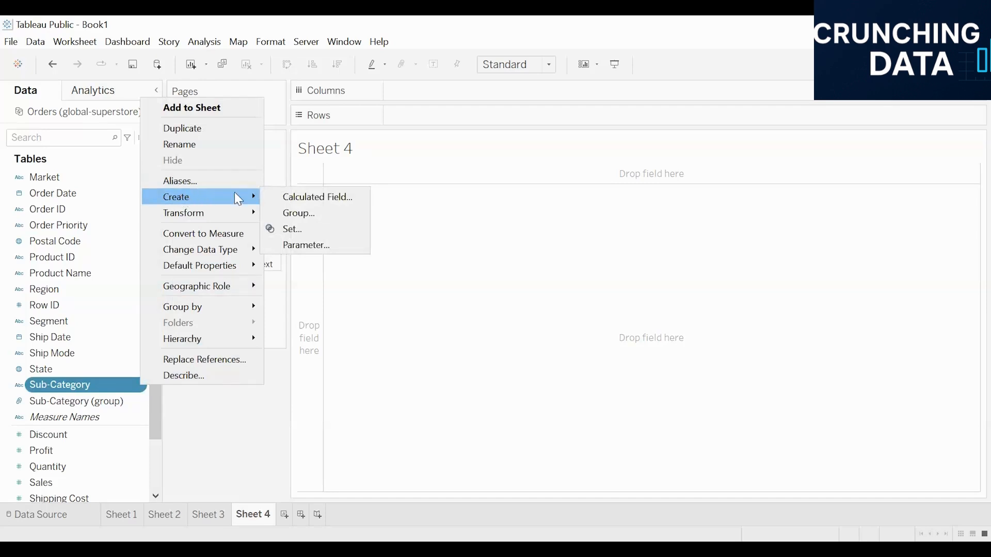
pyautogui.click(288, 231)
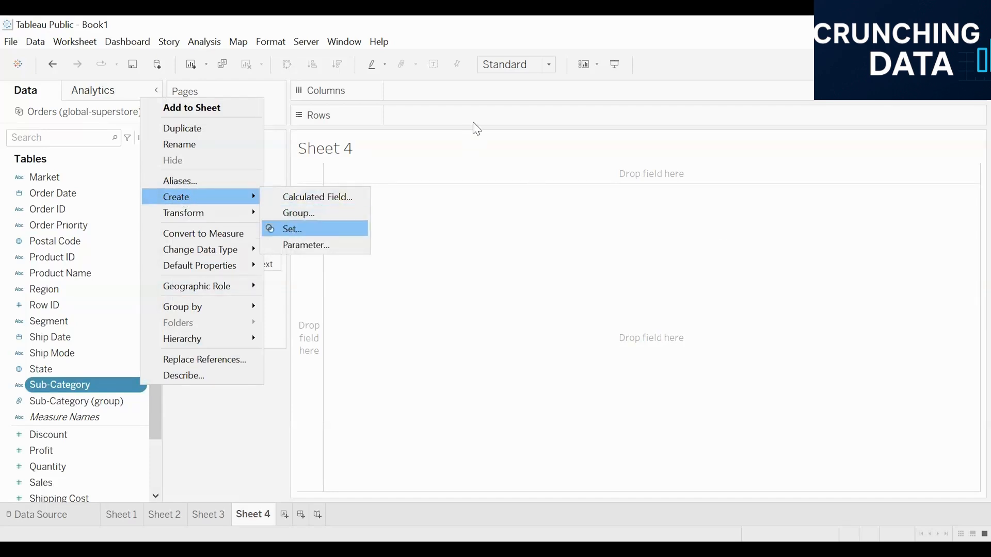
pyautogui.moveTo(499, 75); pyautogui.dragTo(343, 61)
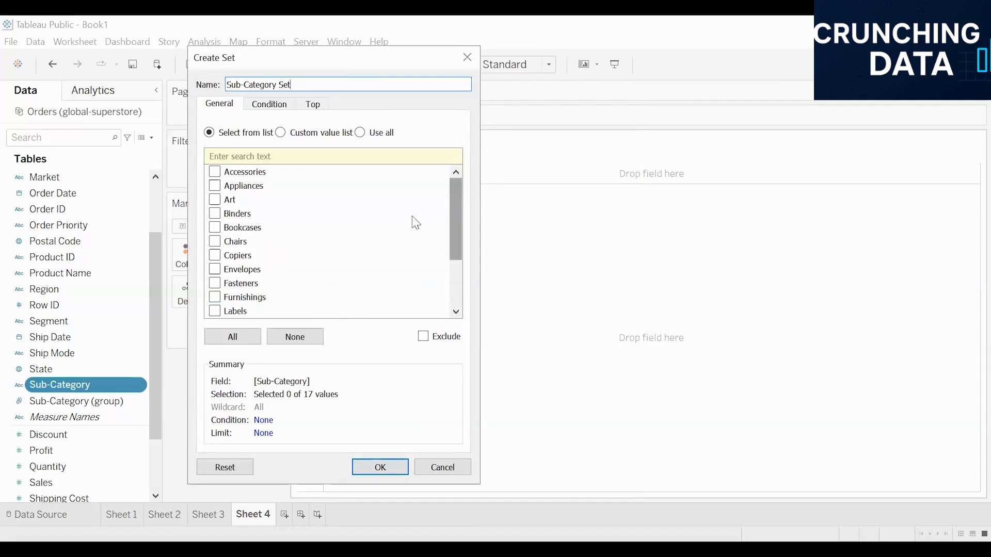
# - Include Chairs, Tables and Furnishings as members of Sub-Category Set and create the set
pyautogui.click(216, 242)
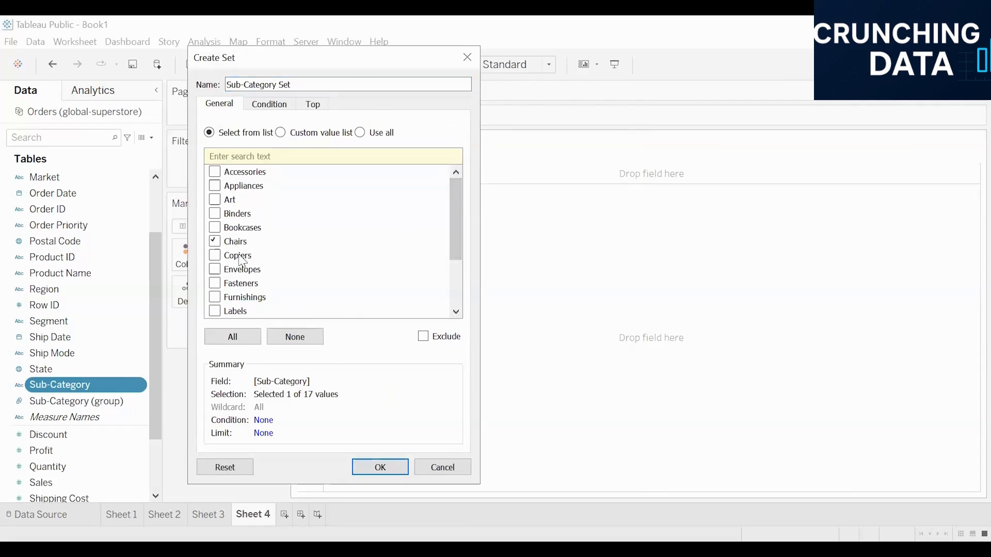
pyautogui.scroll(-1, 259, 243)
pyautogui.scroll(-1, 244, 244)
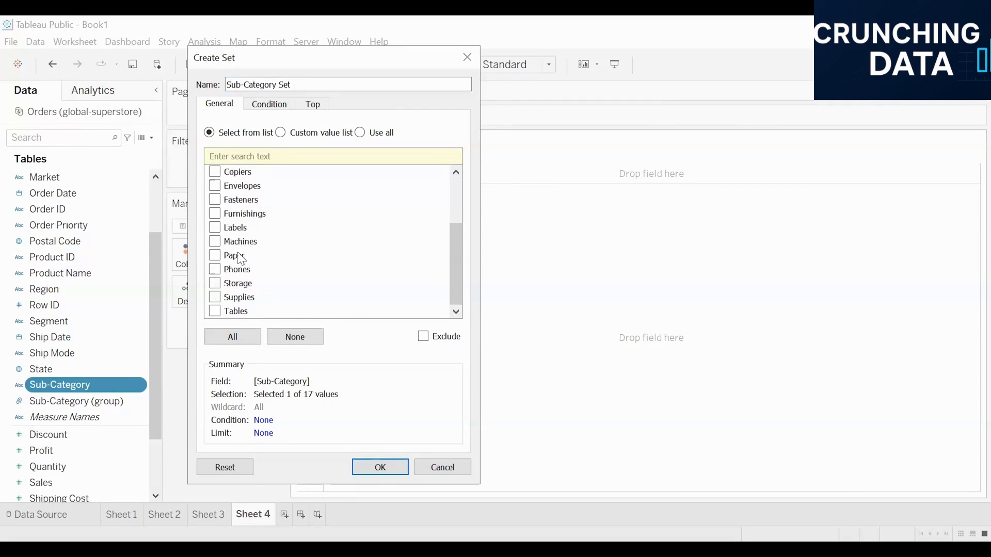
pyautogui.click(215, 312)
pyautogui.click(216, 214)
pyautogui.click(381, 469)
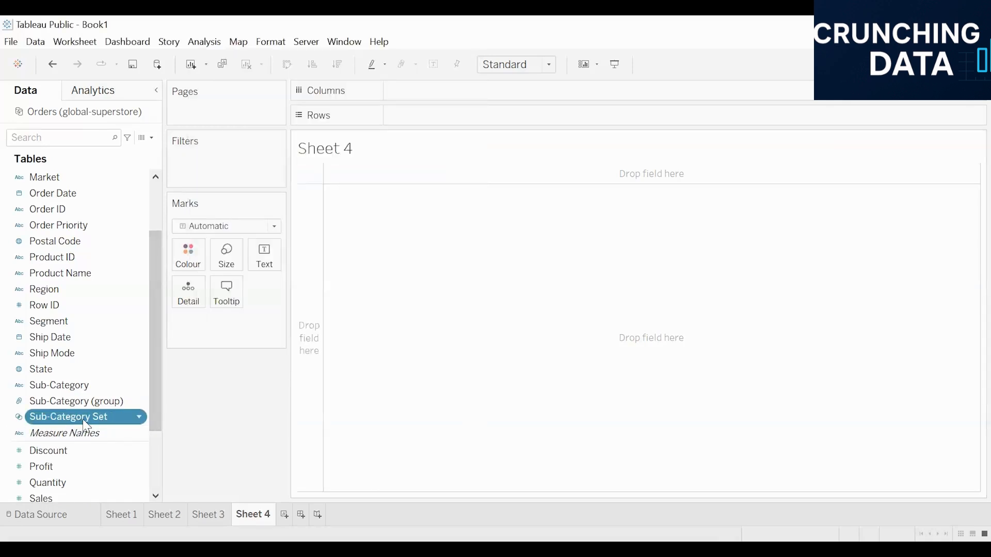
# - Build a table of Sales by Sub-Category Set on Sheet 4
pyautogui.scroll(-2, 132, 307)
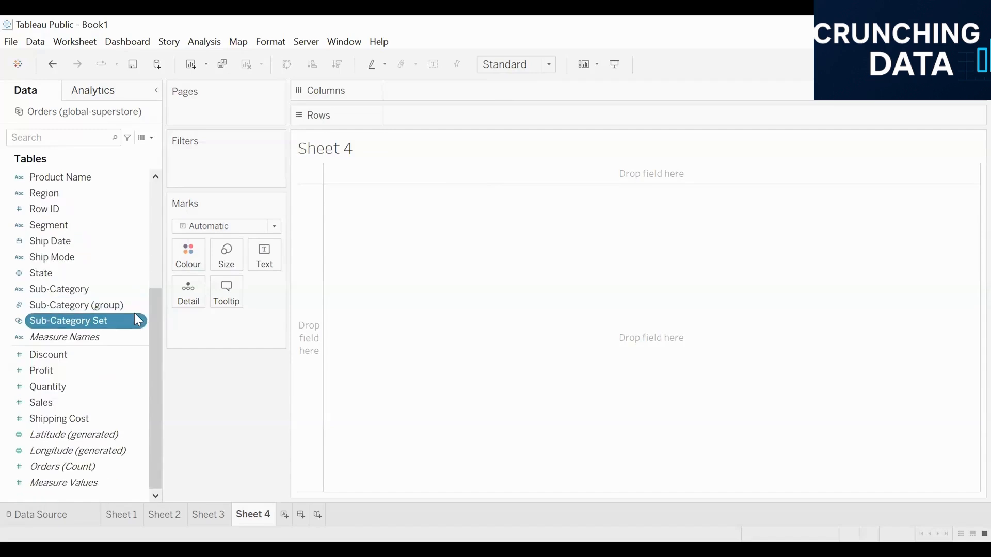
pyautogui.doubleClick(77, 322)
pyautogui.doubleClick(65, 403)
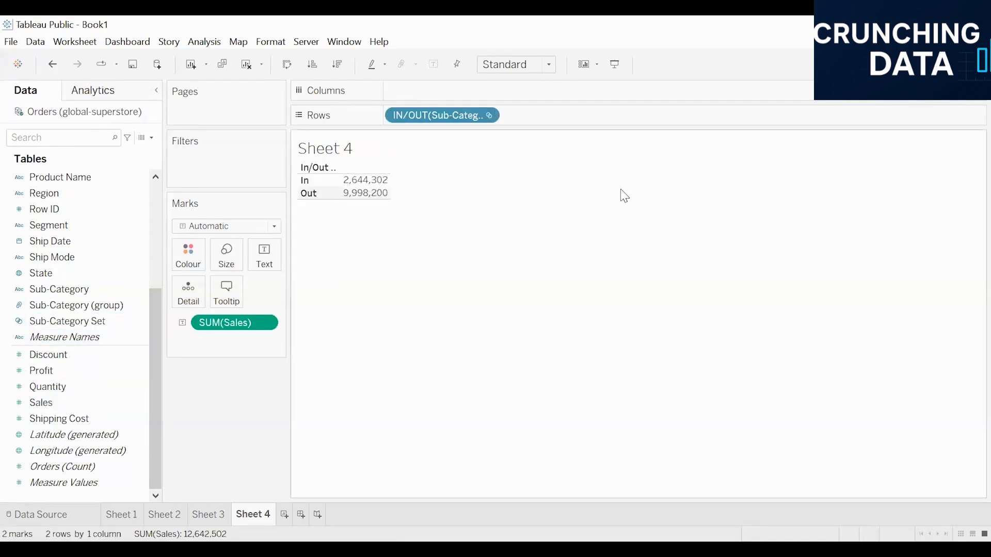
# - Convert Sheet 4's In/Out sales table into horizontal bars fitted to the entire view and inspect both bars
pyautogui.click(955, 64)
pyautogui.click(849, 181)
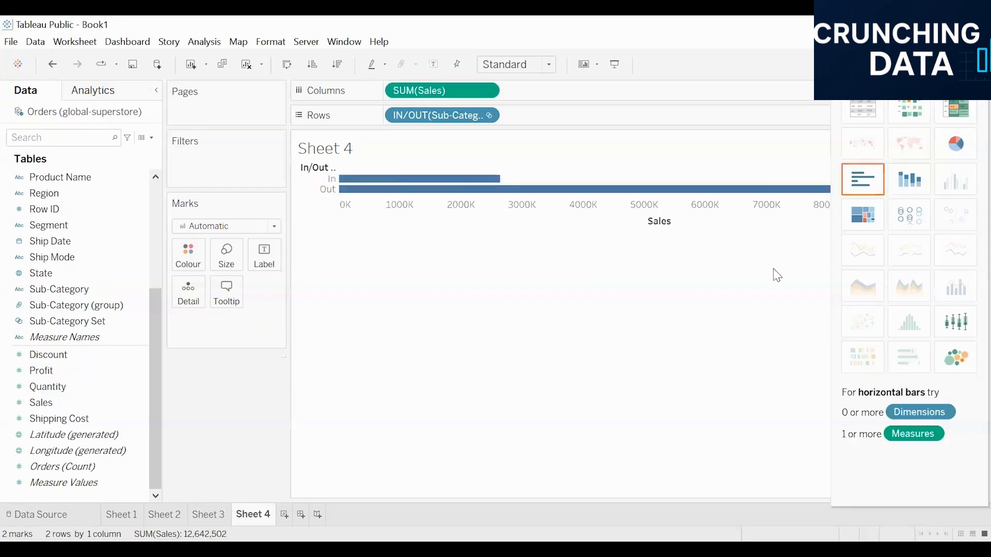
pyautogui.hotkey('ctrl', '1')
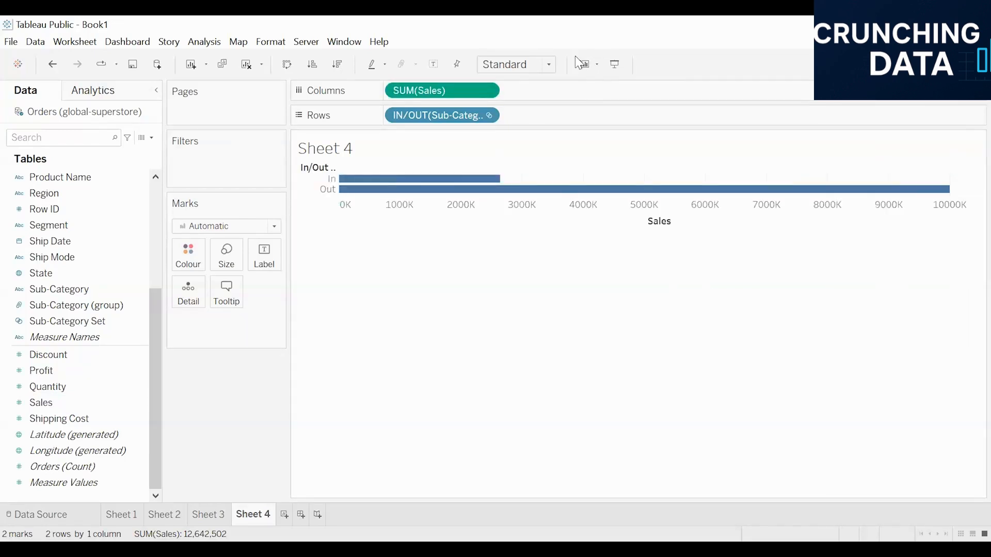
pyautogui.click(538, 64)
pyautogui.click(505, 120)
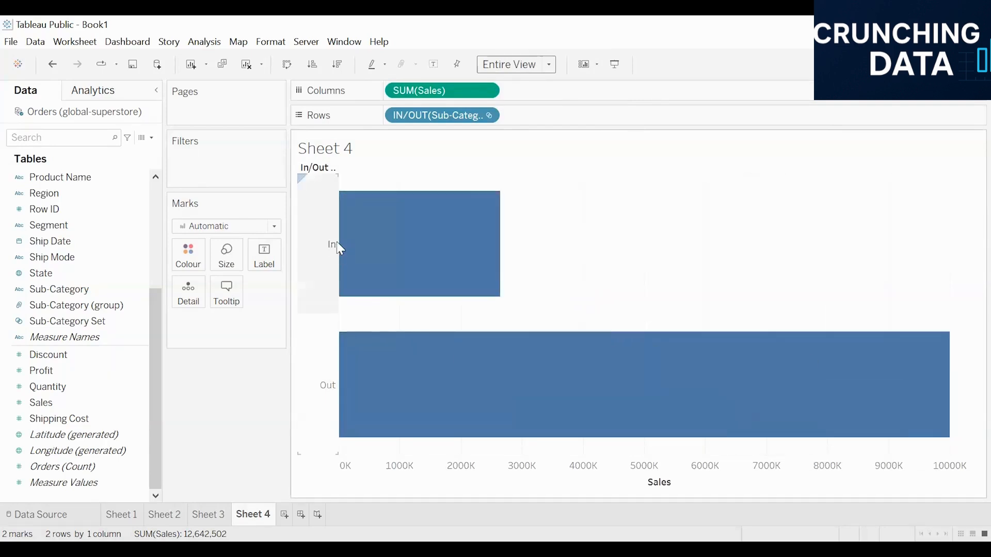
pyautogui.moveTo(357, 237)
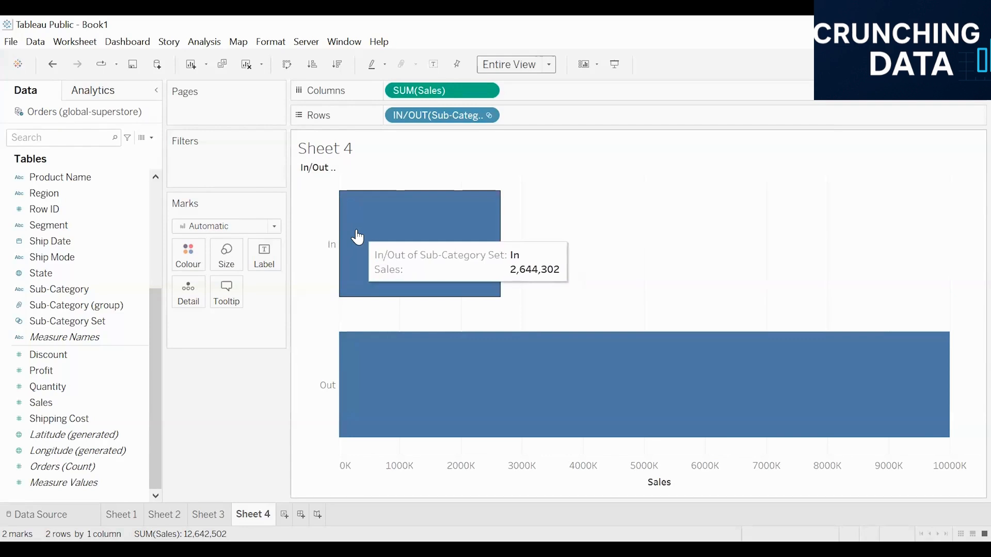
pyautogui.moveTo(363, 376)
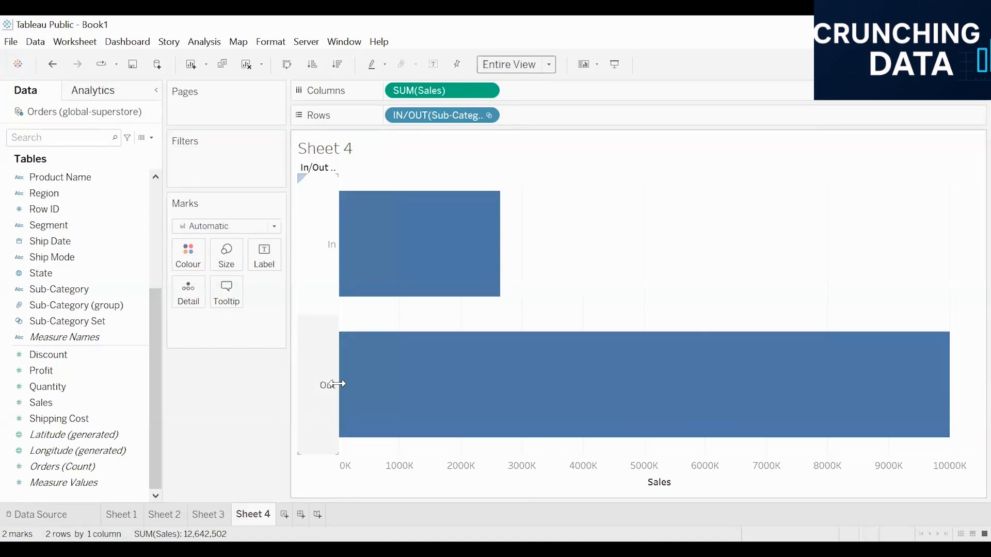
# - Add a fifth worksheet and build a table of Sales by the ungrouped Sub-Category field
pyautogui.click(284, 514)
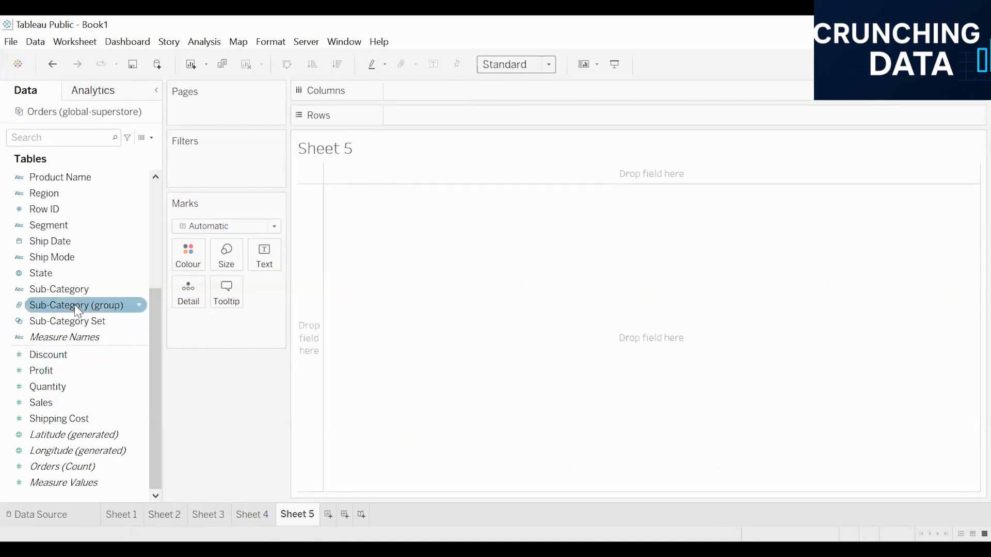
pyautogui.doubleClick(52, 289)
pyautogui.doubleClick(41, 403)
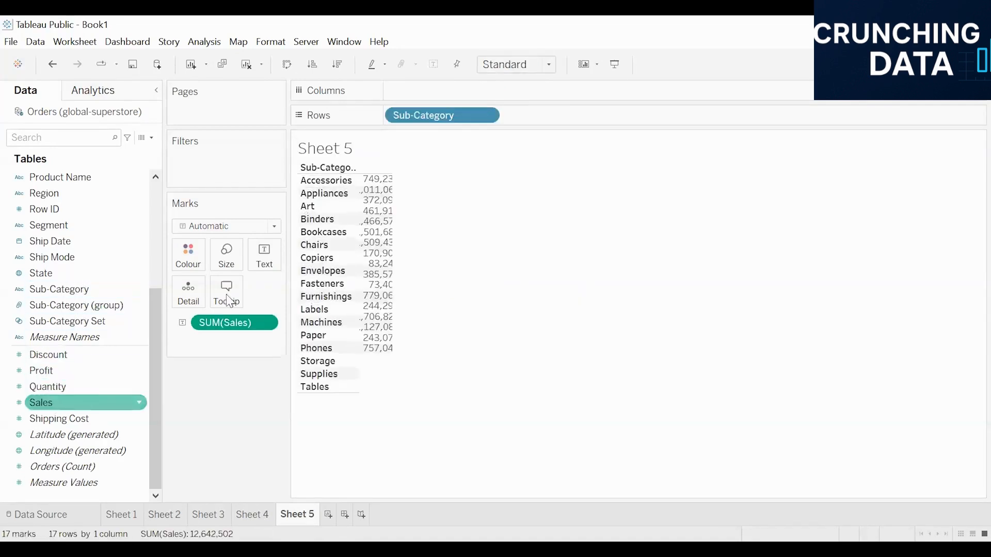
# - Convert Sheet 5's table into horizontal bars fitted to the entire view and sorted in descending order of Sales
pyautogui.click(959, 64)
pyautogui.click(857, 181)
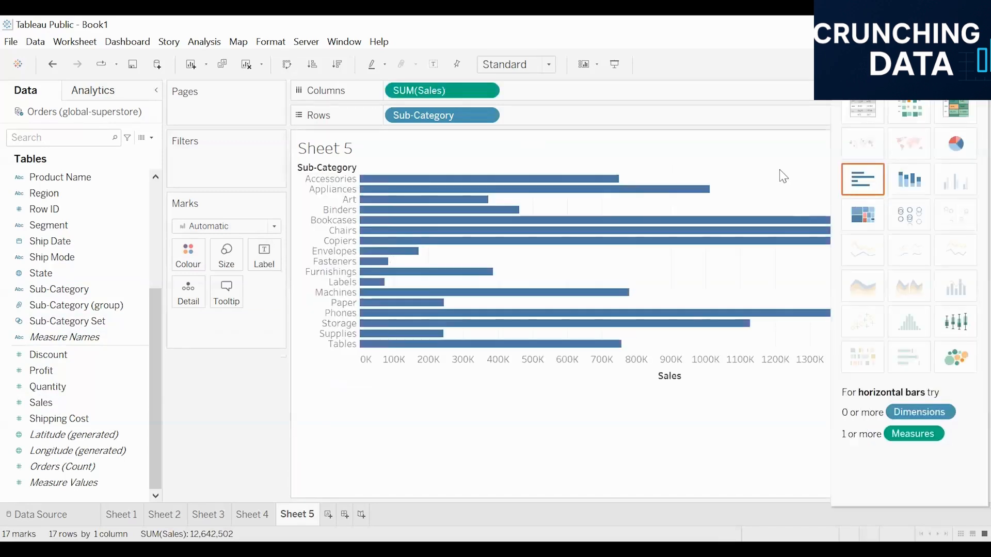
pyautogui.click(959, 64)
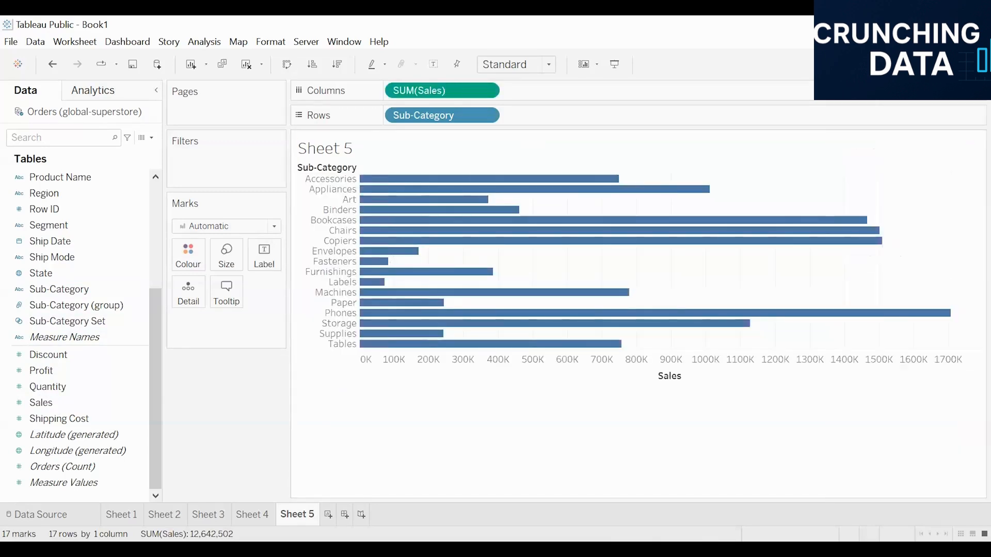
pyautogui.click(548, 67)
pyautogui.click(518, 121)
pyautogui.click(336, 65)
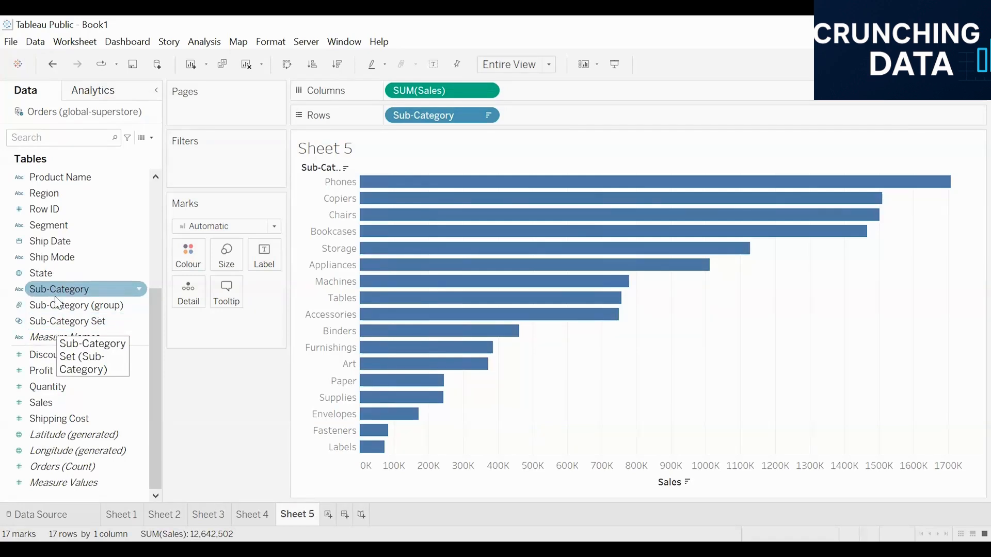
# - Try filtering the Sheet 5 bars by Sub-Category Set, inspect the bars, and remove the filter
pyautogui.click(47, 325)
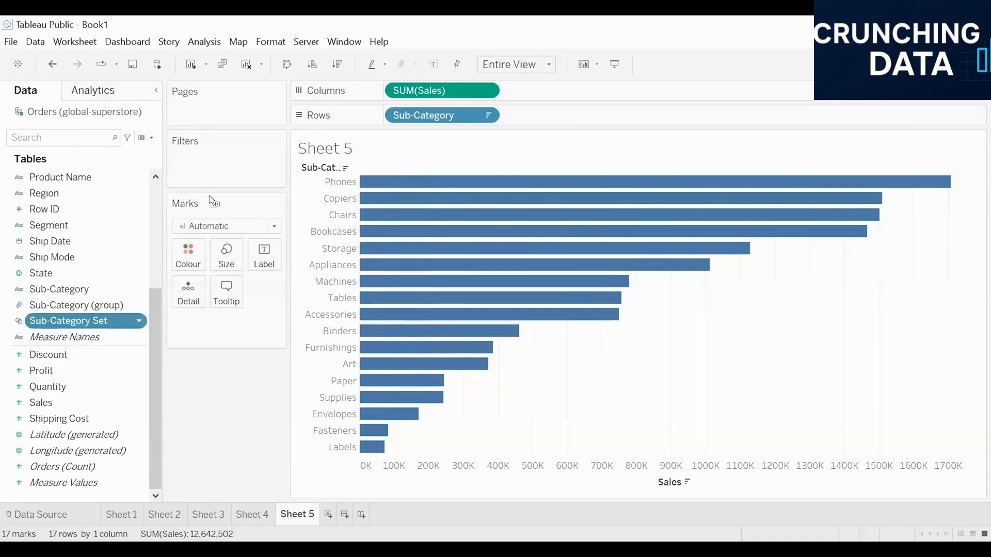
pyautogui.moveTo(209, 195); pyautogui.dragTo(214, 174)
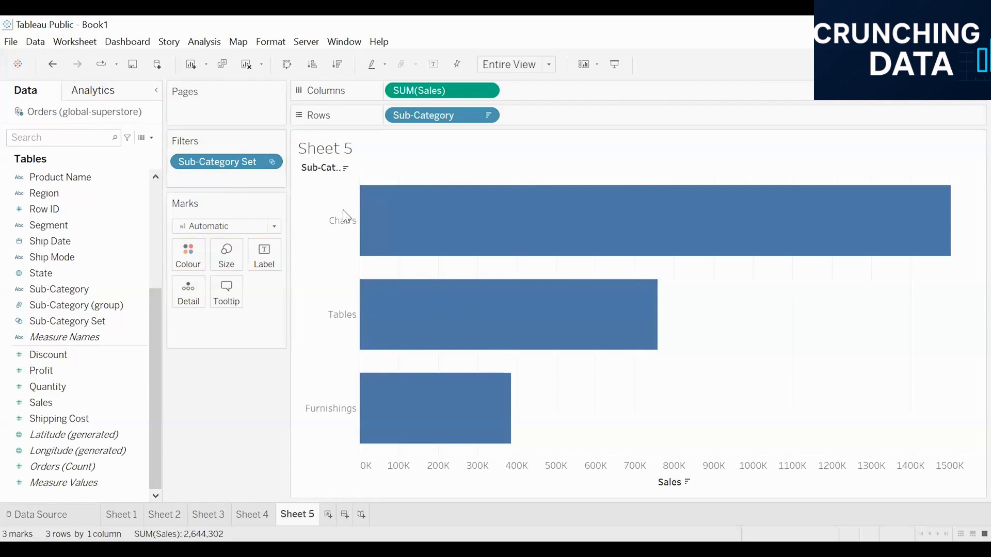
pyautogui.moveTo(391, 394)
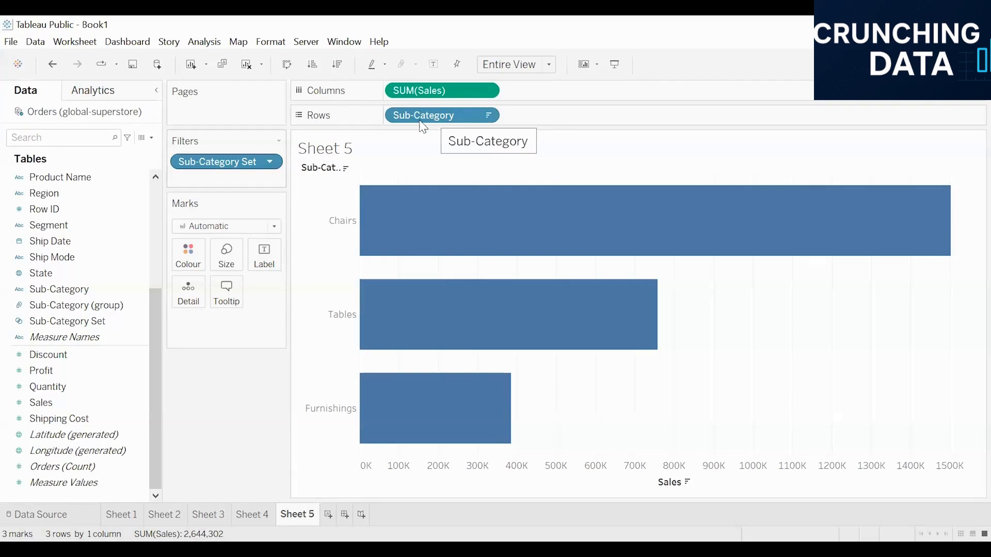
pyautogui.moveTo(240, 162); pyautogui.dragTo(63, 290)
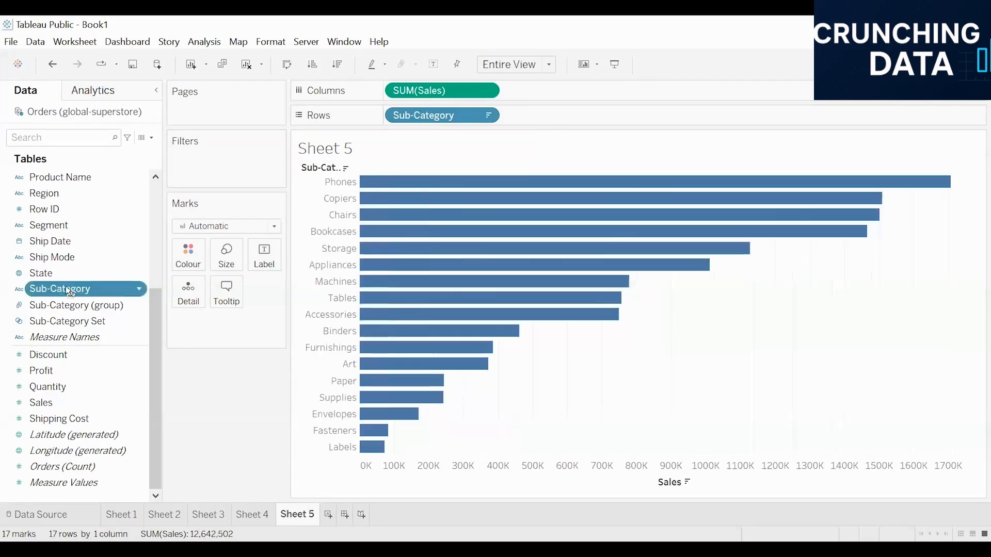
pyautogui.moveTo(206, 150); pyautogui.dragTo(202, 165)
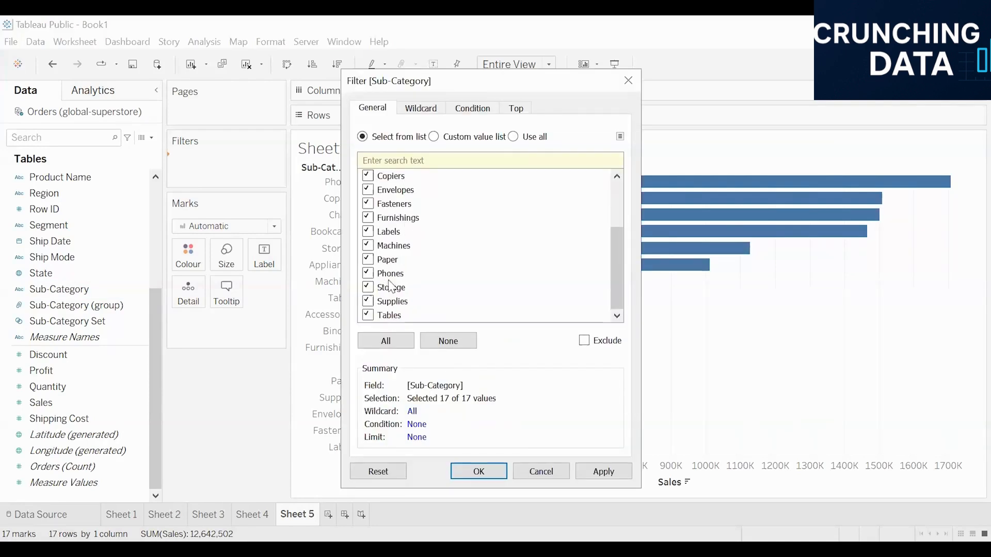
pyautogui.click(456, 342)
pyautogui.click(368, 316)
pyautogui.click(369, 217)
pyautogui.scroll(2, 380, 229)
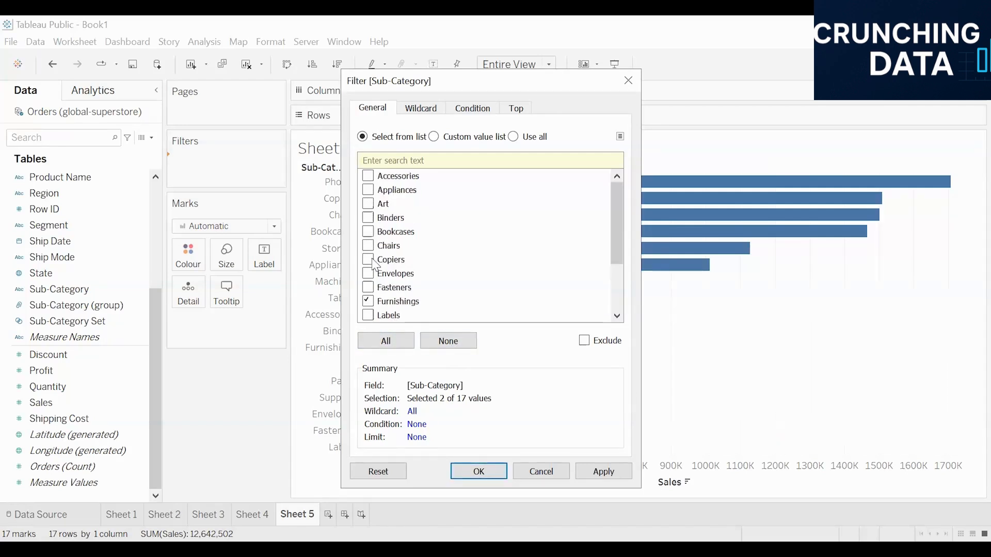
pyautogui.click(368, 245)
pyautogui.click(550, 468)
# - Filter the Sheet 5 bars by Sub-Category Set and review the filter's selected members without changing them
pyautogui.click(67, 323)
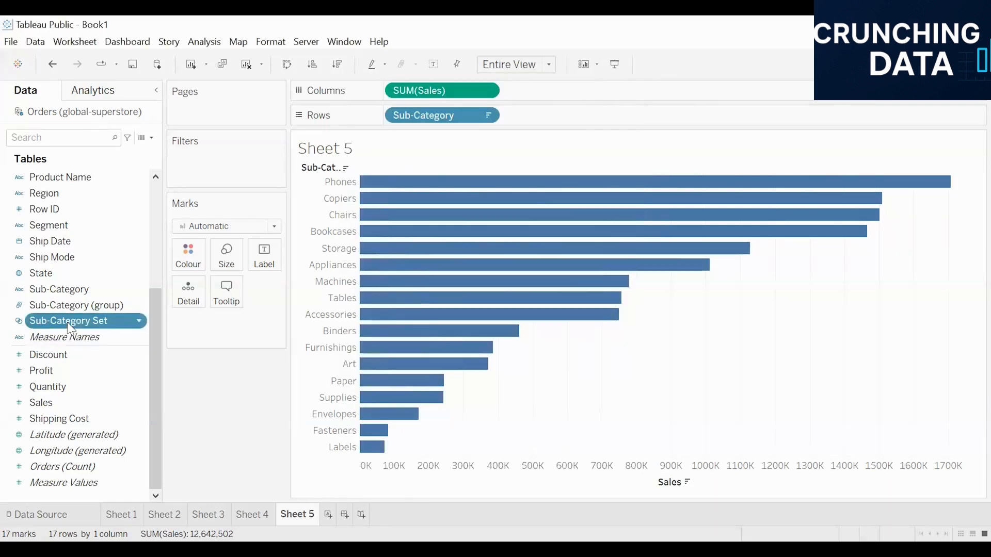
pyautogui.moveTo(66, 321); pyautogui.dragTo(207, 167)
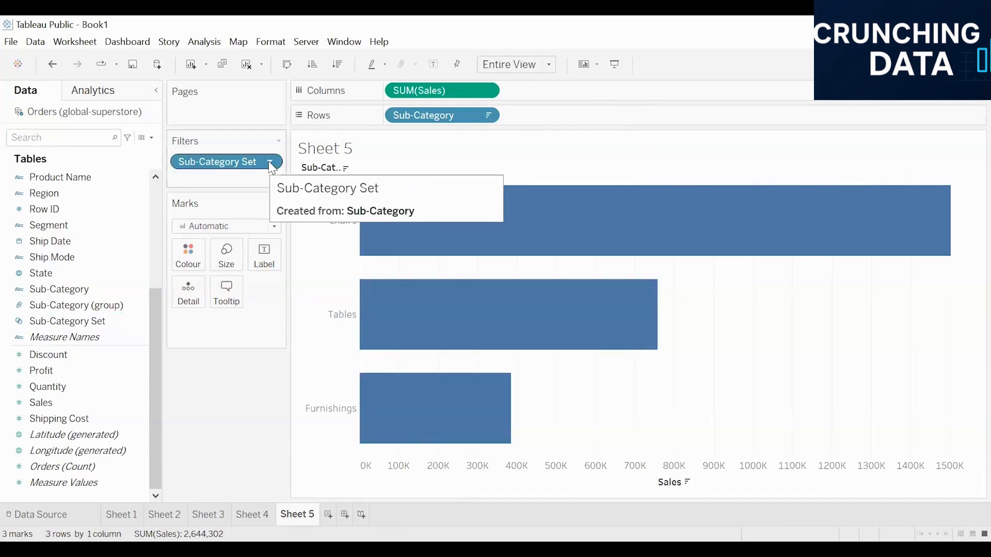
pyautogui.click(270, 163)
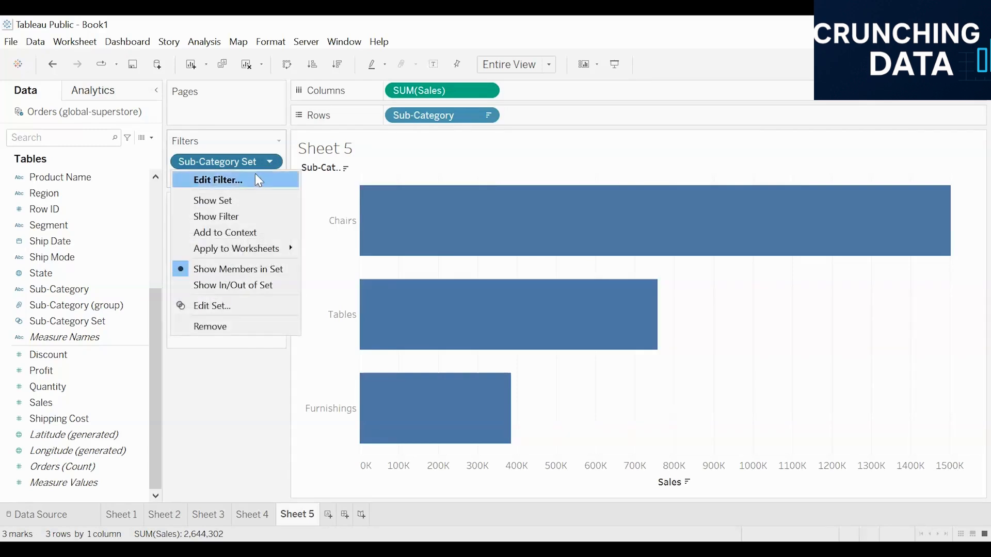
pyautogui.click(226, 181)
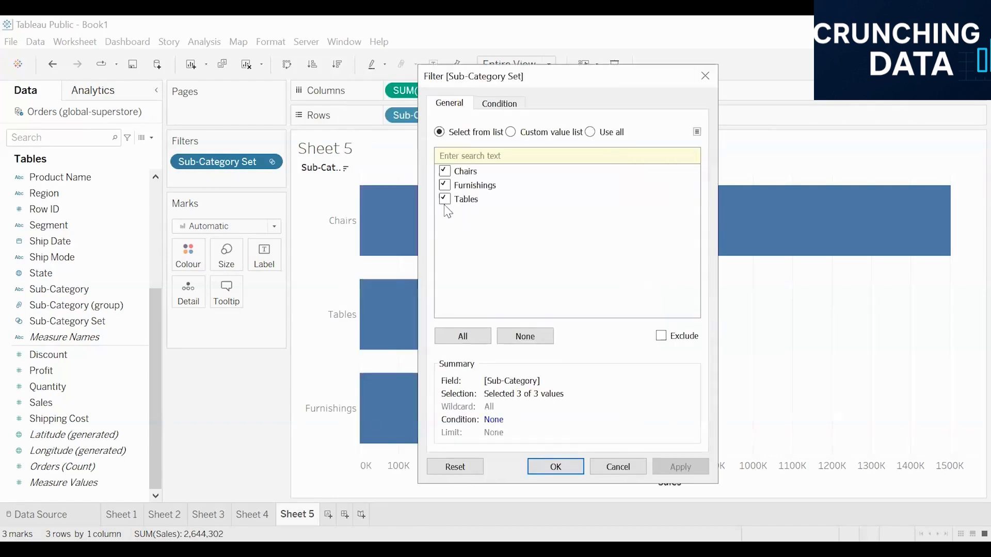
pyautogui.click(615, 468)
# - Display both the set control and the filter control for Sub-Category Set beside the chart
pyautogui.click(273, 164)
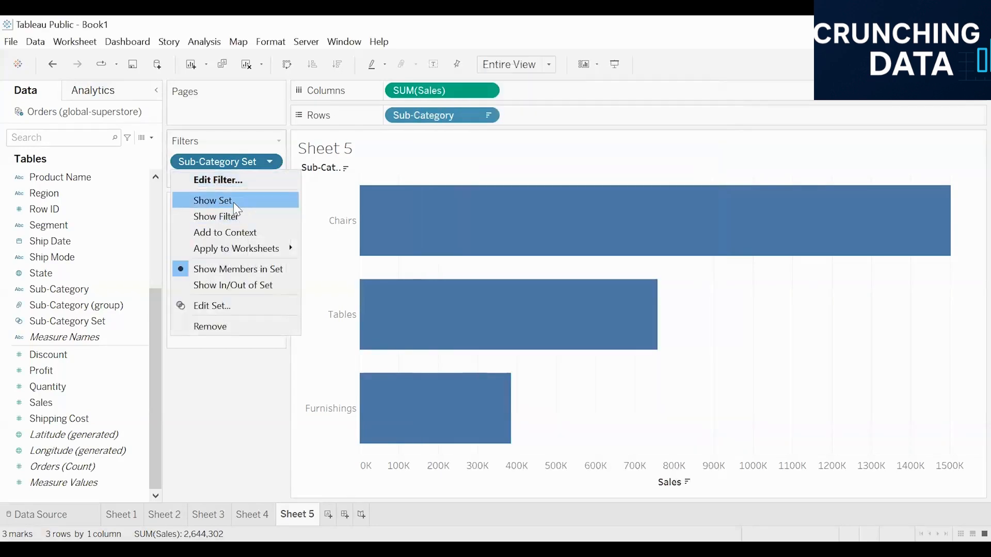
pyautogui.click(234, 201)
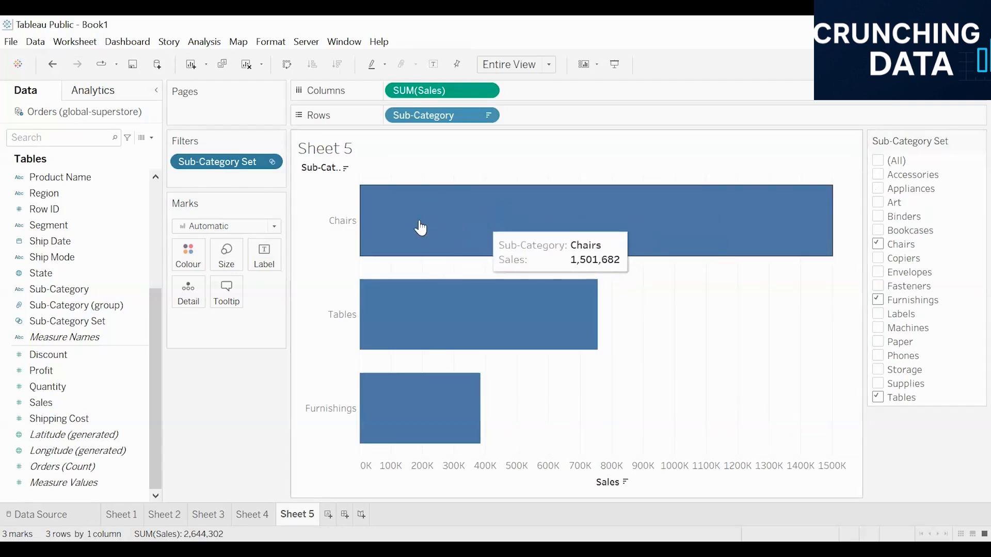
pyautogui.click(270, 162)
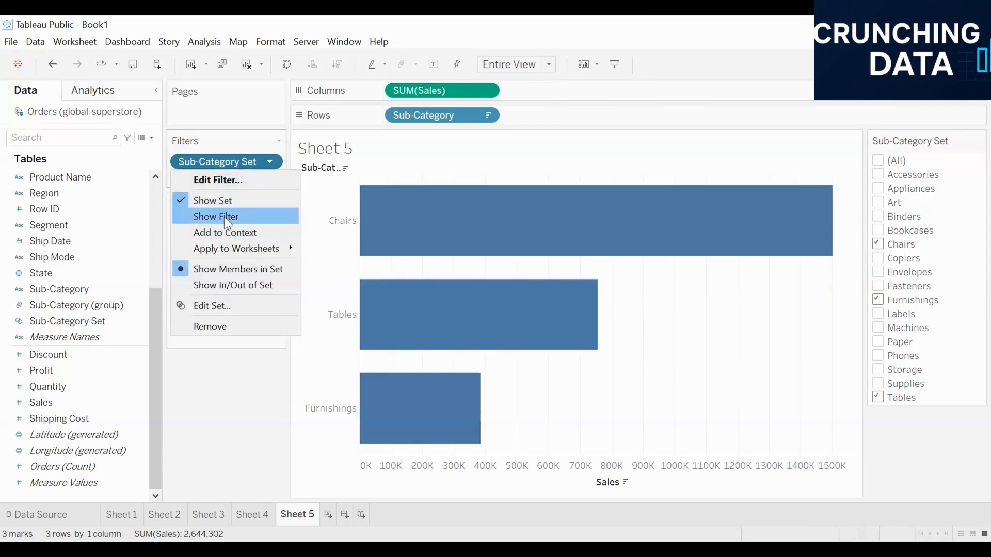
pyautogui.click(228, 217)
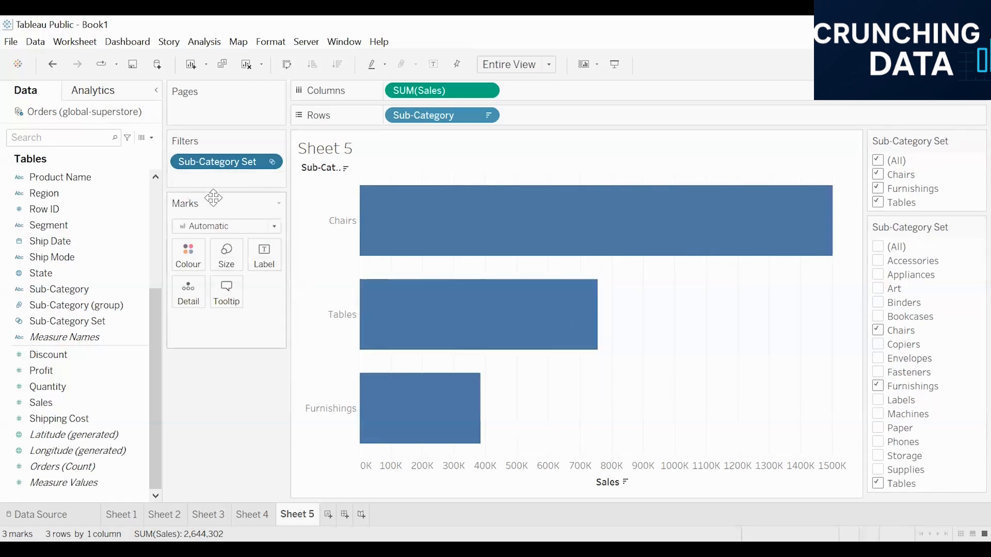
# - Switch the Sub-Category Set filter to In/Out of Set mode with both In and Out selected
pyautogui.click(269, 162)
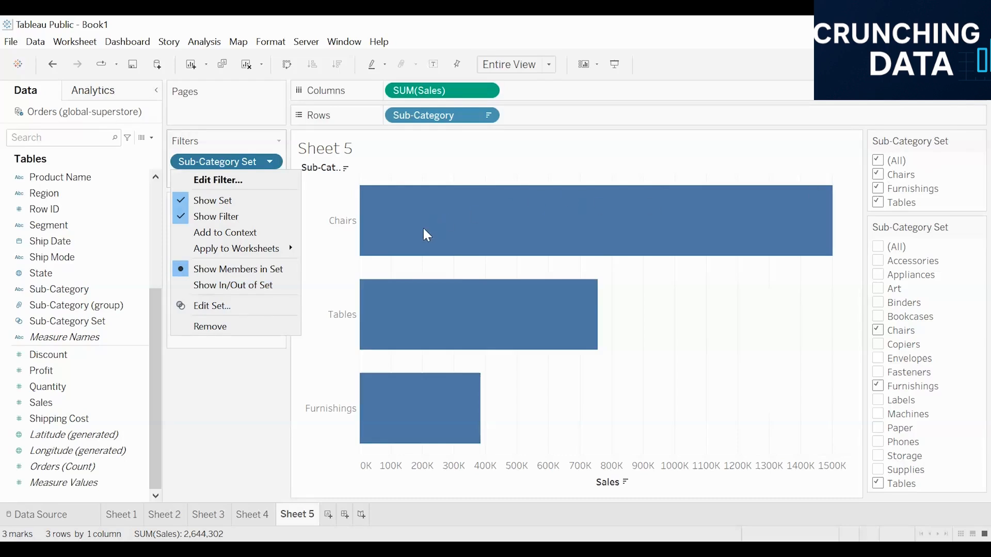
pyautogui.click(235, 285)
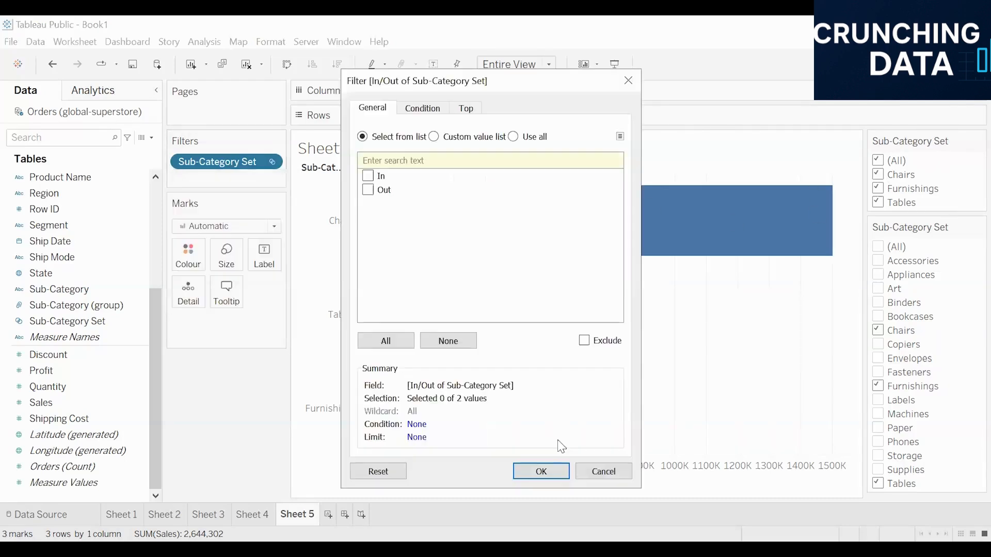
pyautogui.click(386, 341)
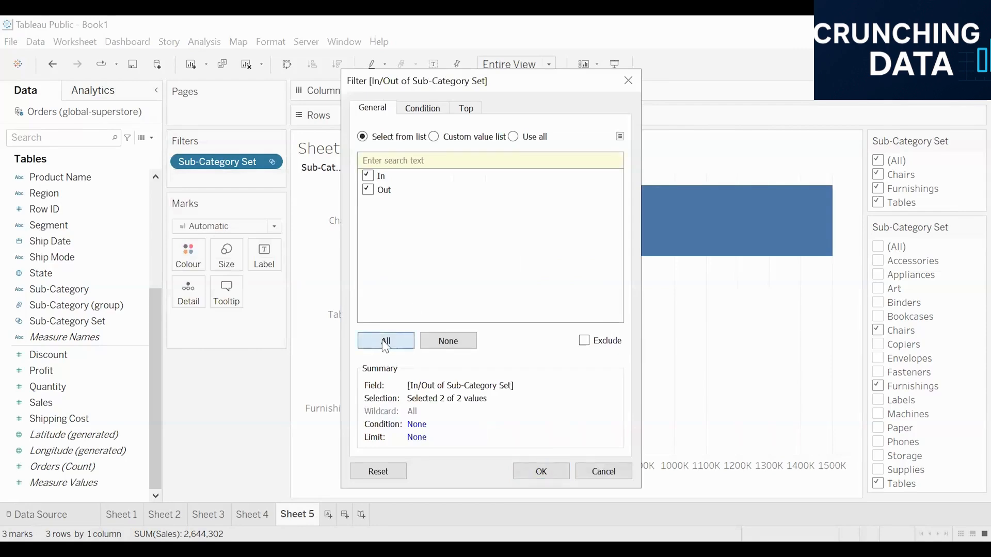
pyautogui.click(554, 476)
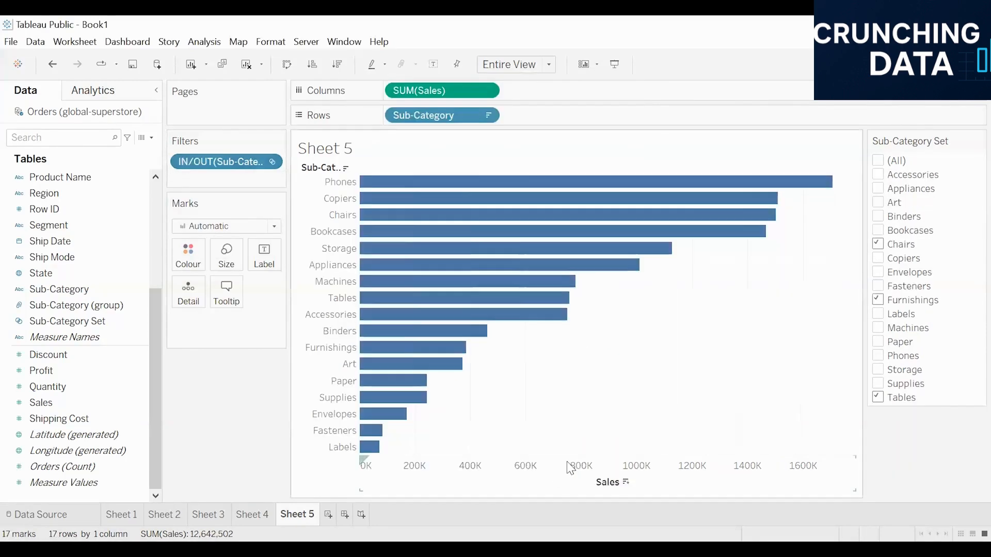
# - Display the In/Out filter control and limit the bars first to In, then to Out only
pyautogui.click(270, 162)
pyautogui.click(215, 220)
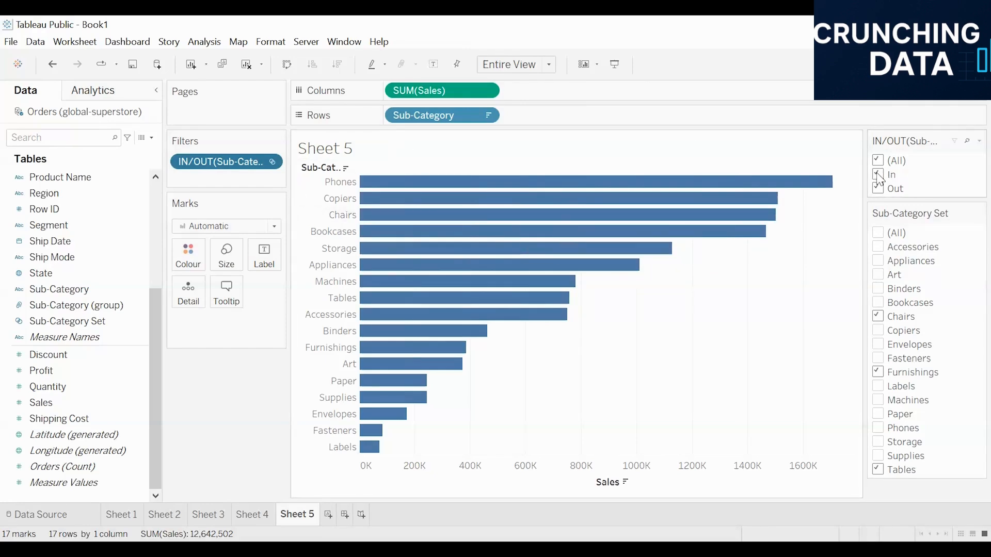
pyautogui.click(878, 188)
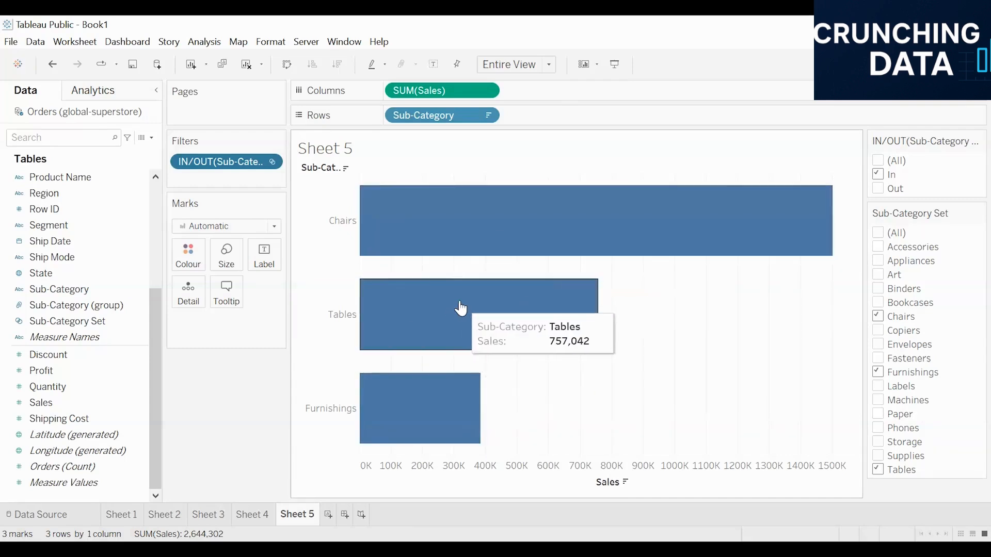
pyautogui.click(877, 189)
pyautogui.click(878, 175)
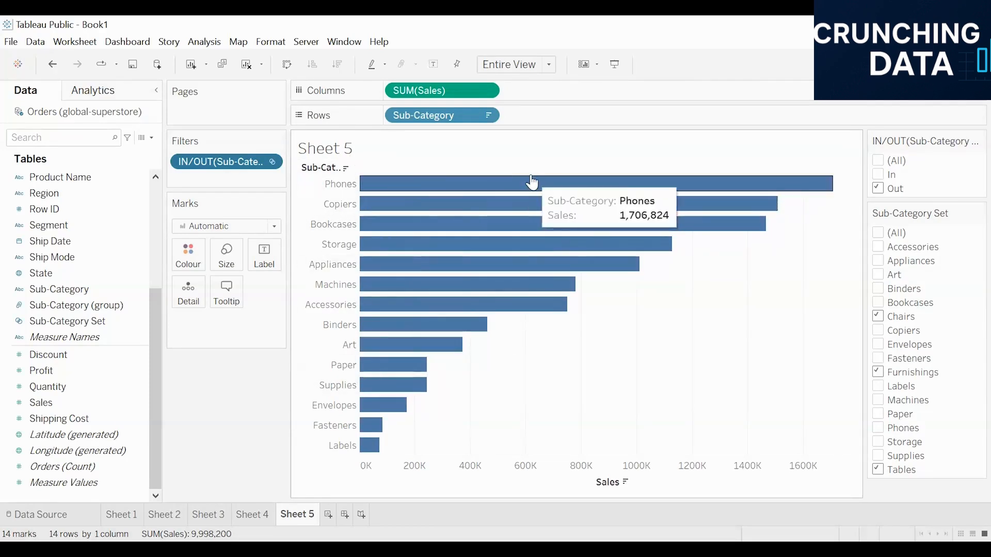
# - Open the options of the In/Out Sub-Category Set filter
pyautogui.click(271, 162)
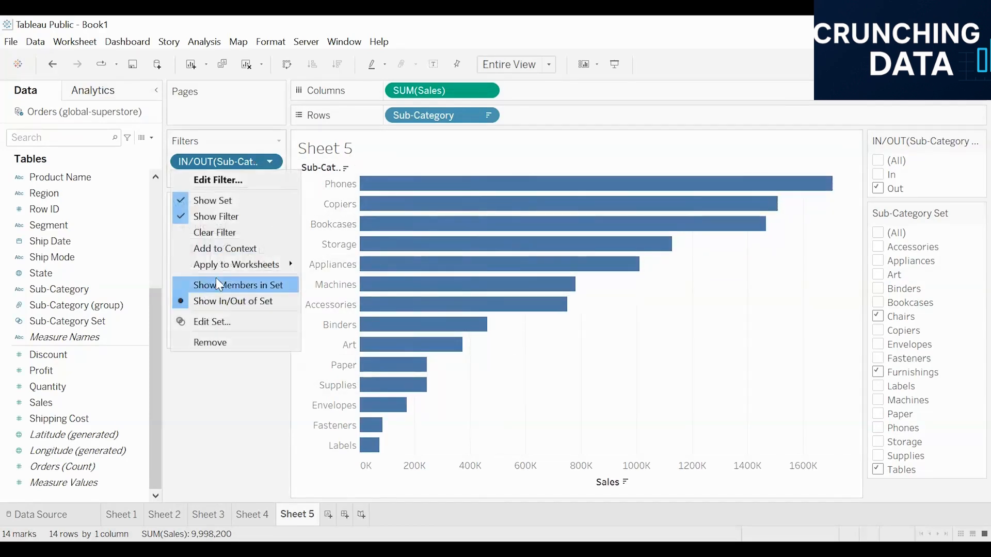